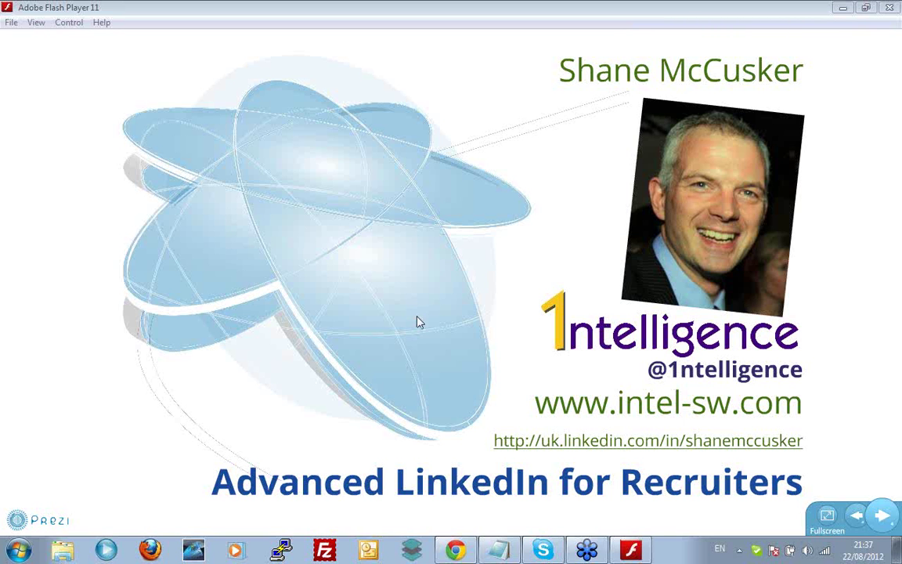
# Switch from the presentation to LinkedIn in Chrome and run a people search for "recruiter"
pyautogui.click(882, 517)
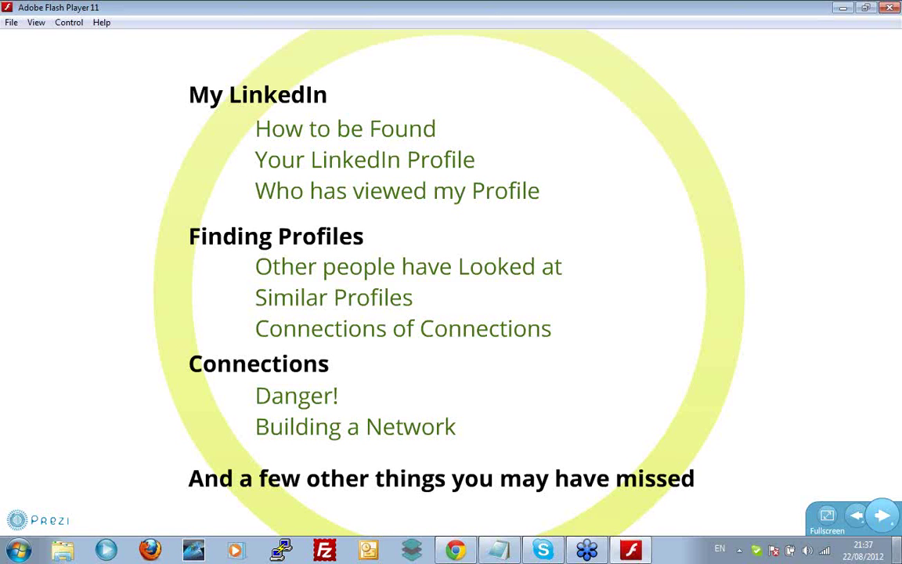
pyautogui.click(469, 553)
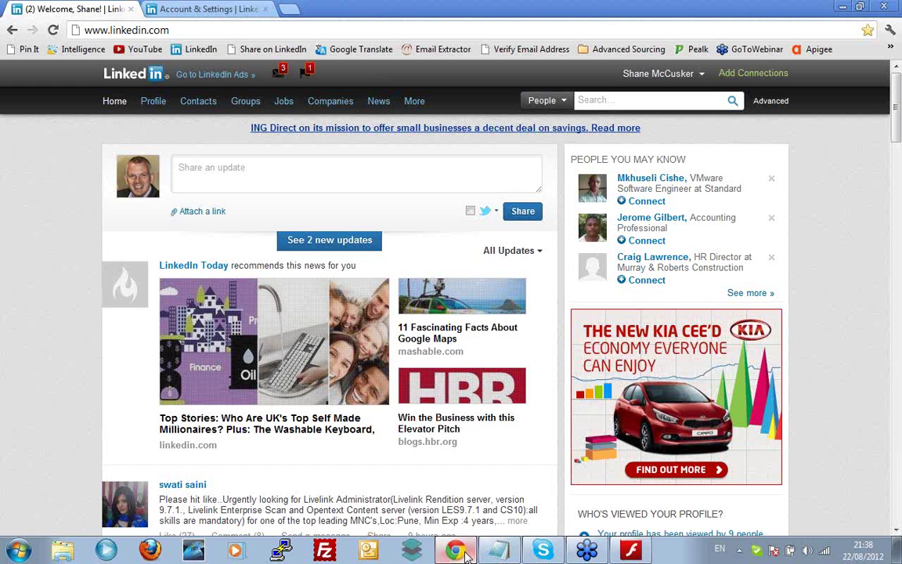
pyautogui.click(609, 100)
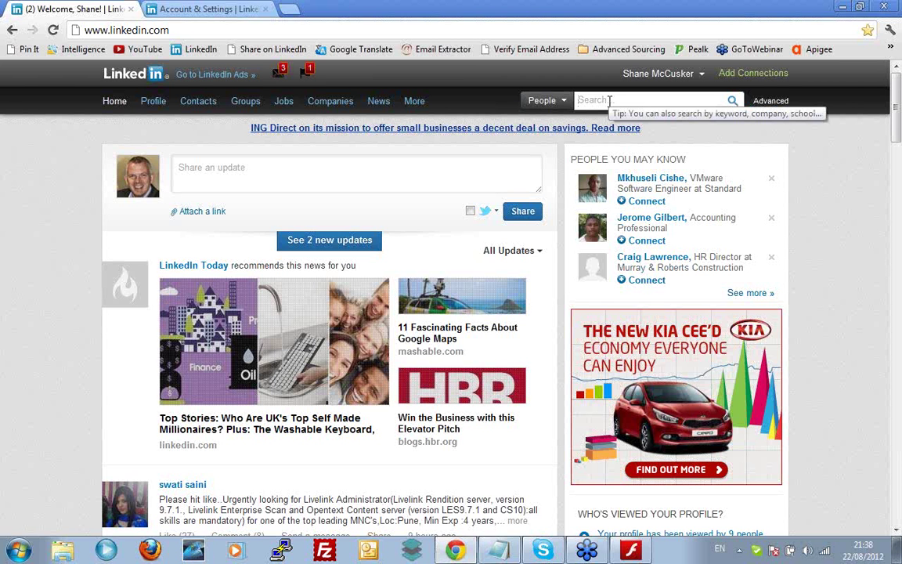
pyautogui.write('recruiter')
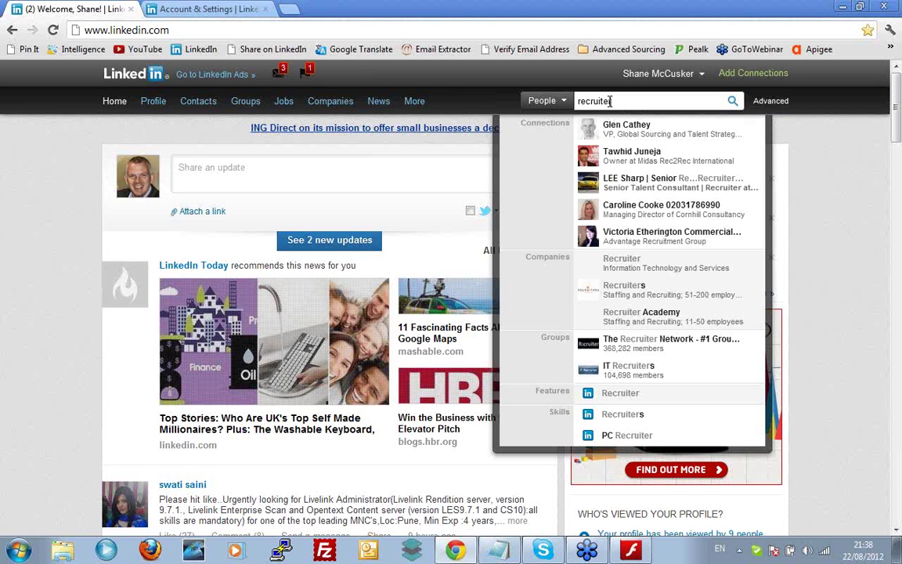
pyautogui.press('Return')
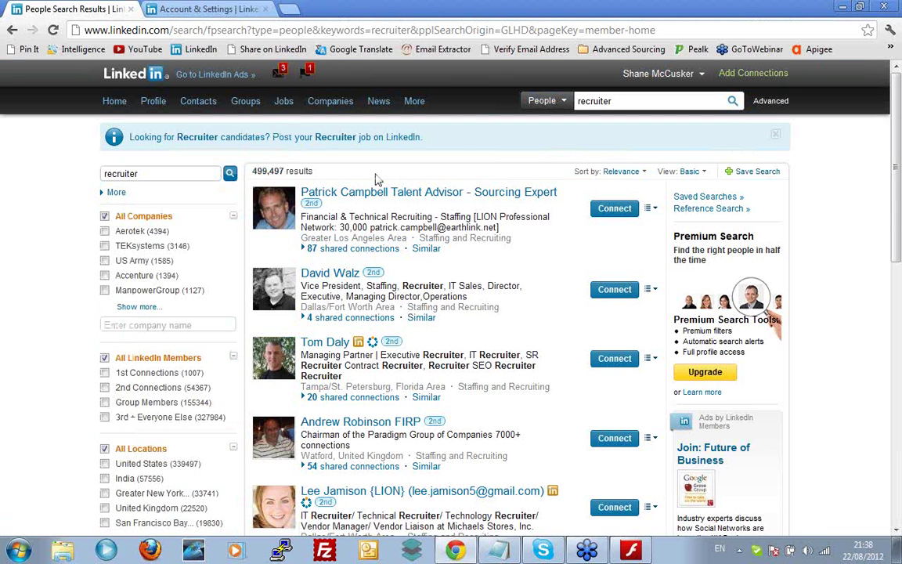
# Open the first search result's profile and find the occurrences of "recruiter" throughout the page
pyautogui.click(333, 195)
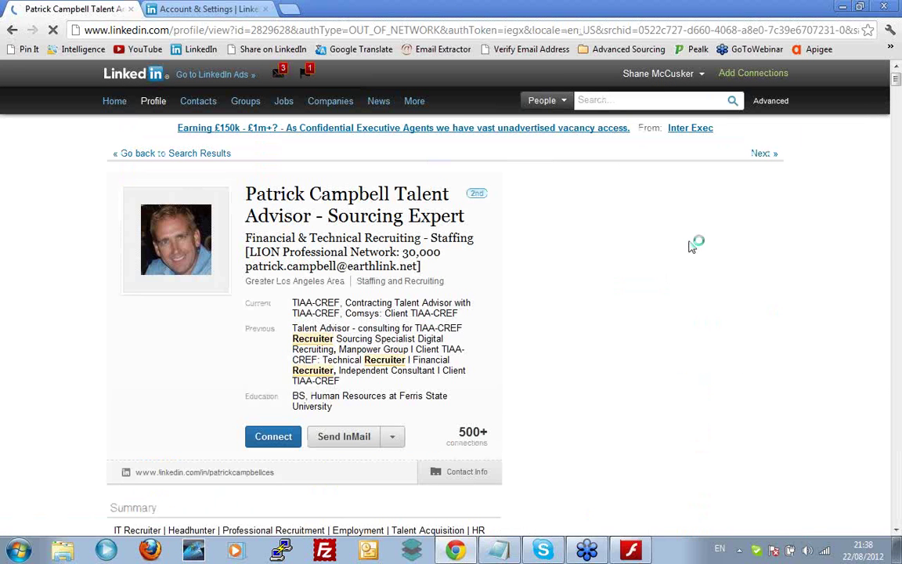
pyautogui.hotkey('ctrl', 'f')
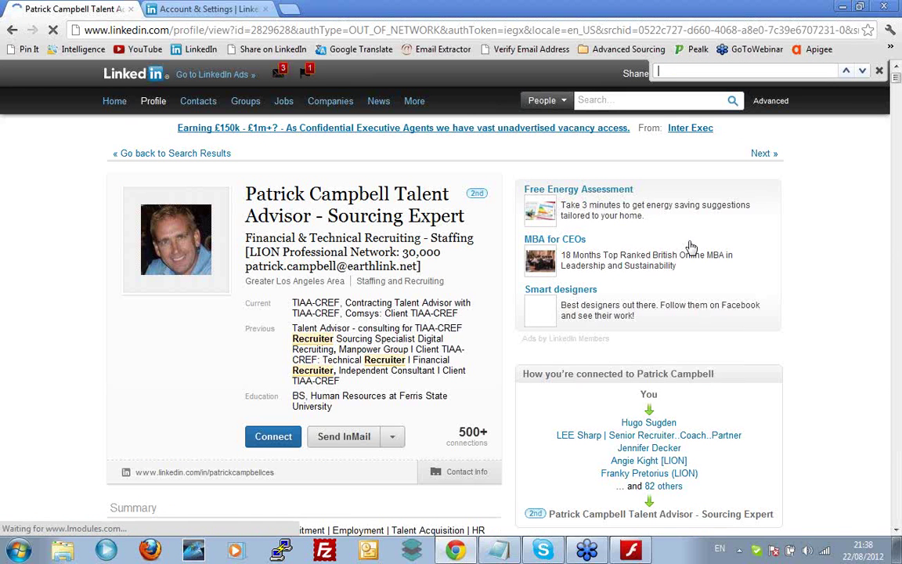
pyautogui.write('recru')
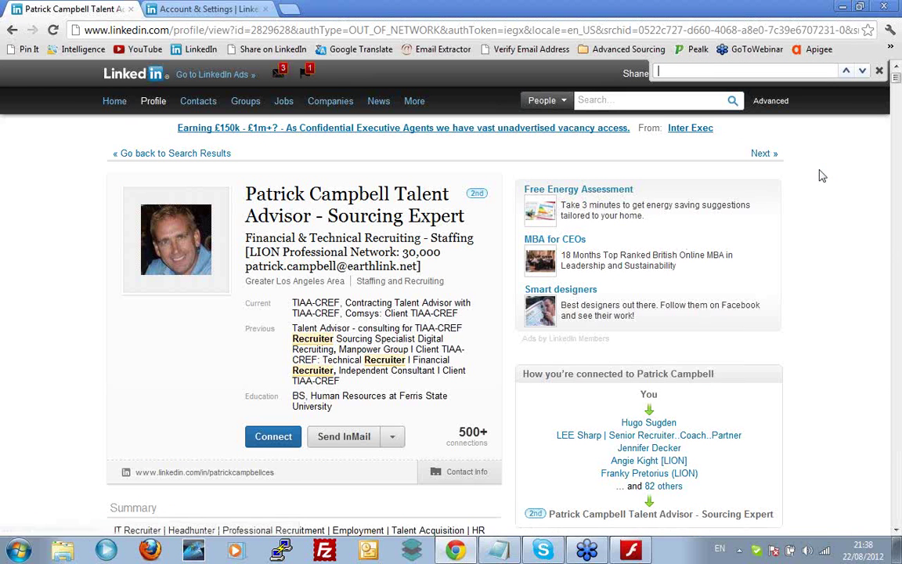
pyautogui.write('iter')
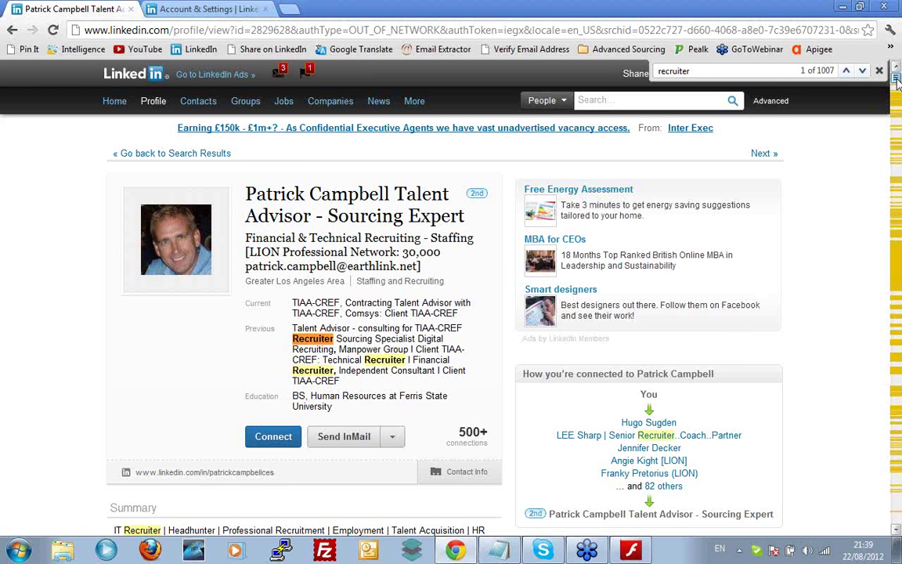
pyautogui.scroll(-1, 898, 95)
pyautogui.moveTo(899, 95); pyautogui.dragTo(897, 252)
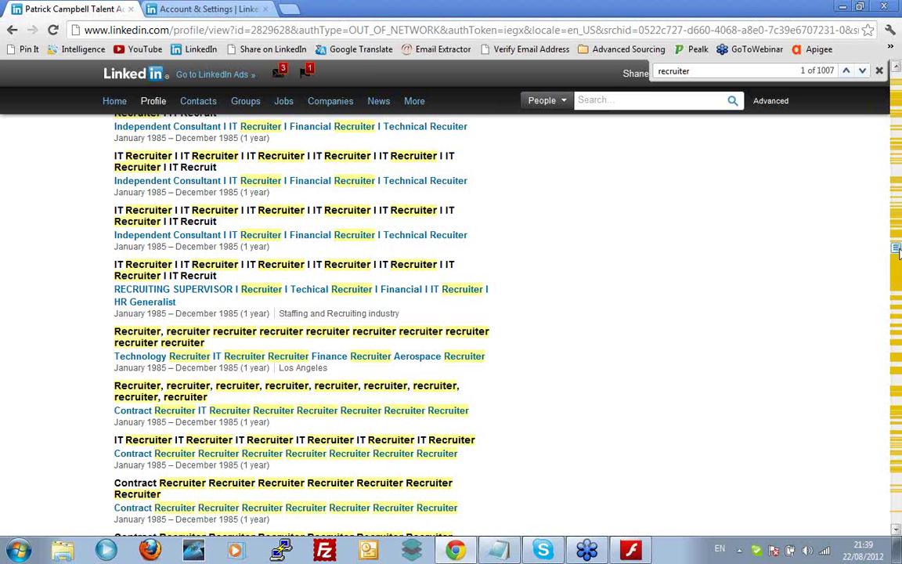
pyautogui.scroll(3, 899, 191)
pyautogui.moveTo(899, 191); pyautogui.dragTo(898, 78)
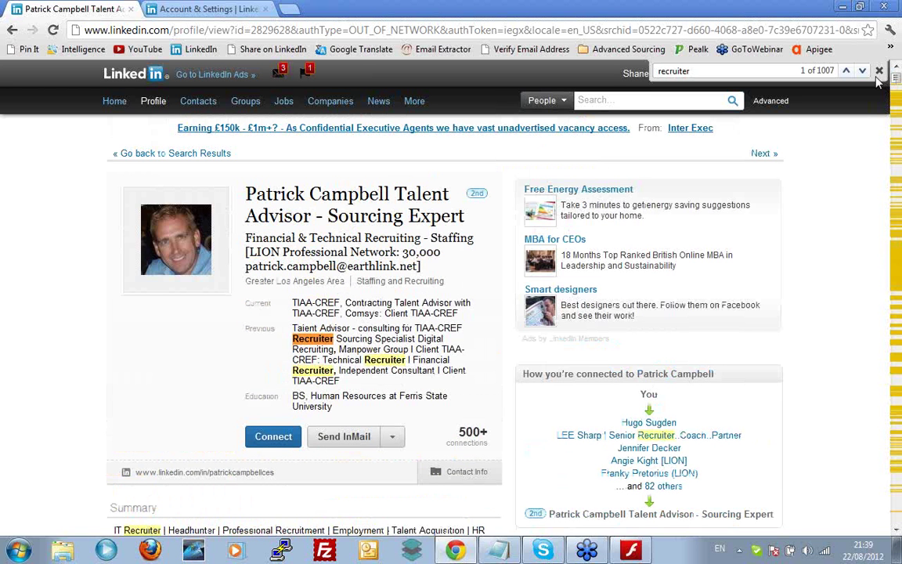
# Leave the search results for your own profile and highlight the contact details at the end of its Summary
pyautogui.click(12, 29)
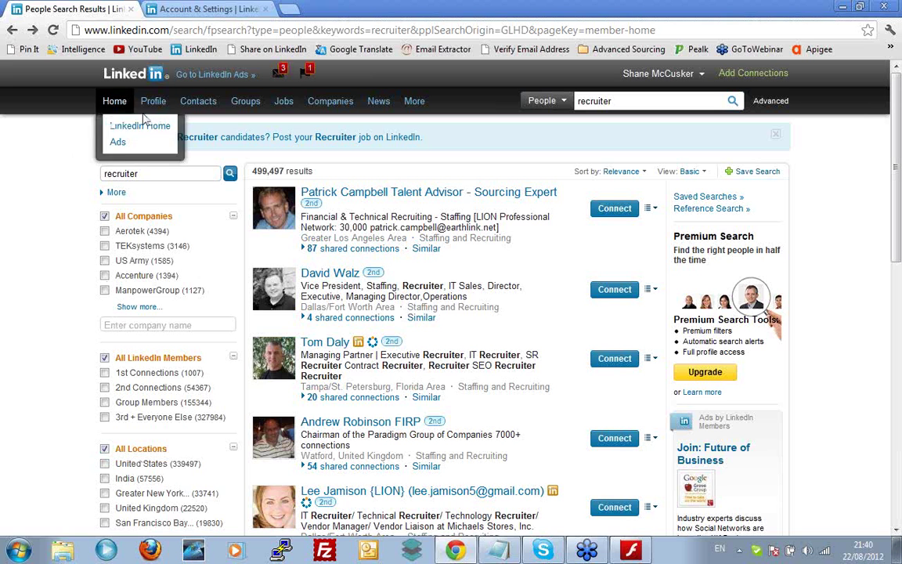
pyautogui.moveTo(154, 112)
pyautogui.click(168, 142)
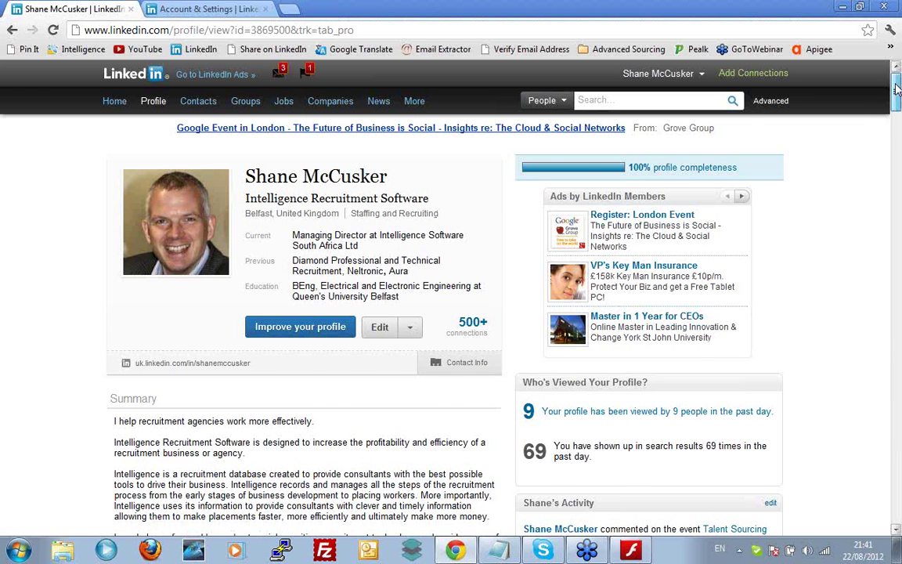
pyautogui.scroll(-1, 897, 96)
pyautogui.moveTo(897, 95); pyautogui.dragTo(897, 119)
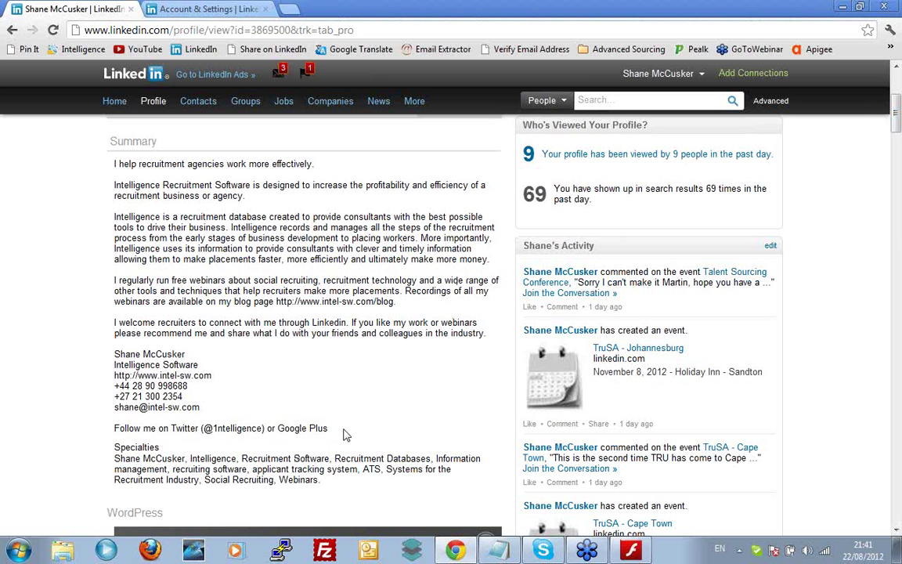
pyautogui.moveTo(345, 435); pyautogui.dragTo(110, 350)
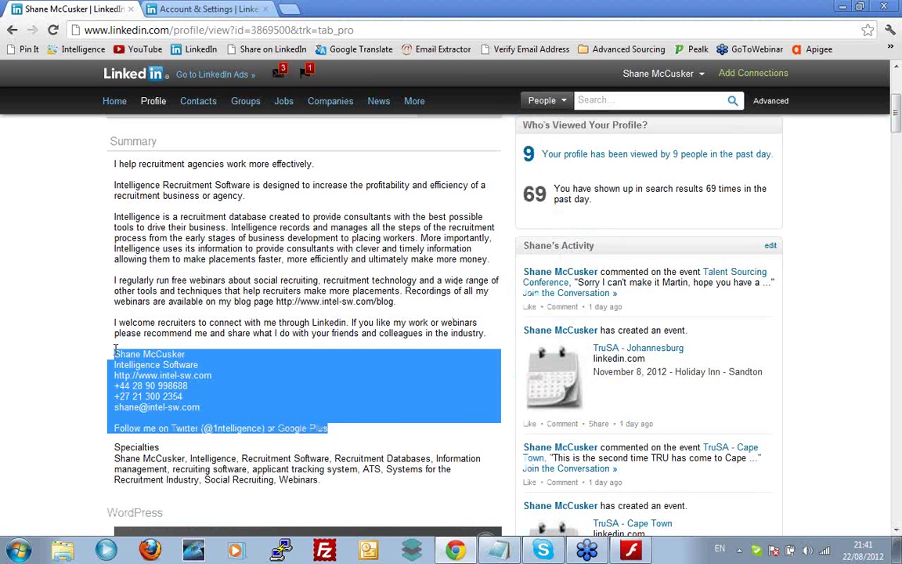
pyautogui.click(258, 296)
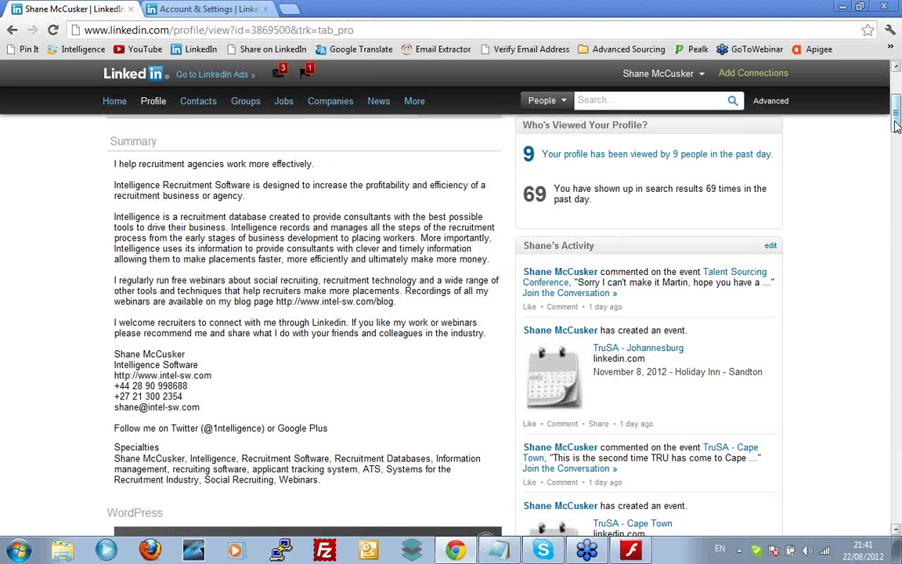
# Open the website links from your profile's contact info for editing and choose Other as the first website's type
pyautogui.moveTo(897, 125); pyautogui.dragTo(806, 84)
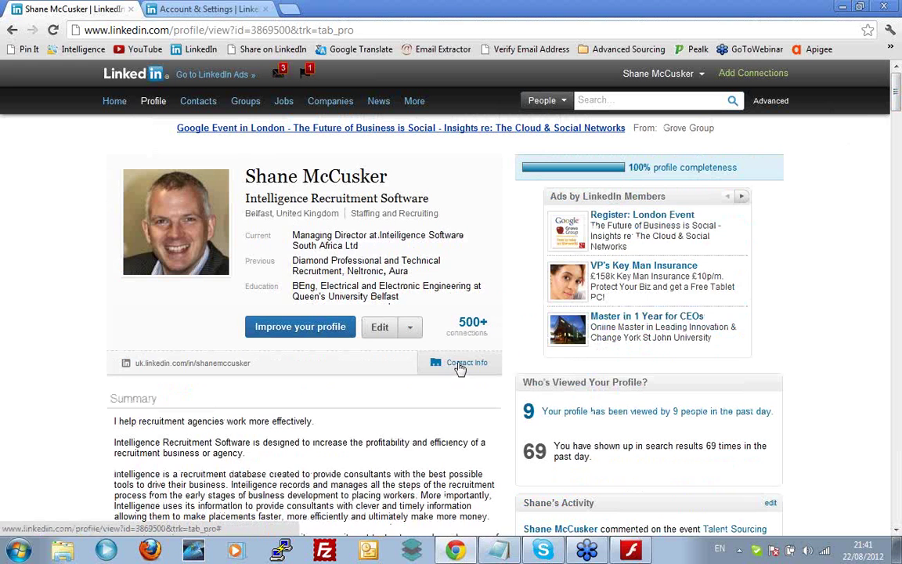
pyautogui.click(461, 364)
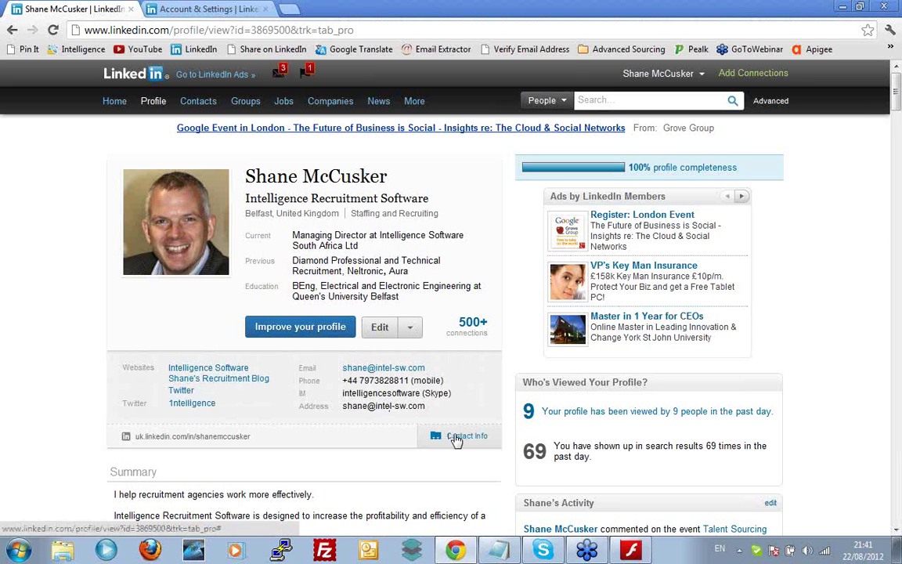
pyautogui.click(382, 329)
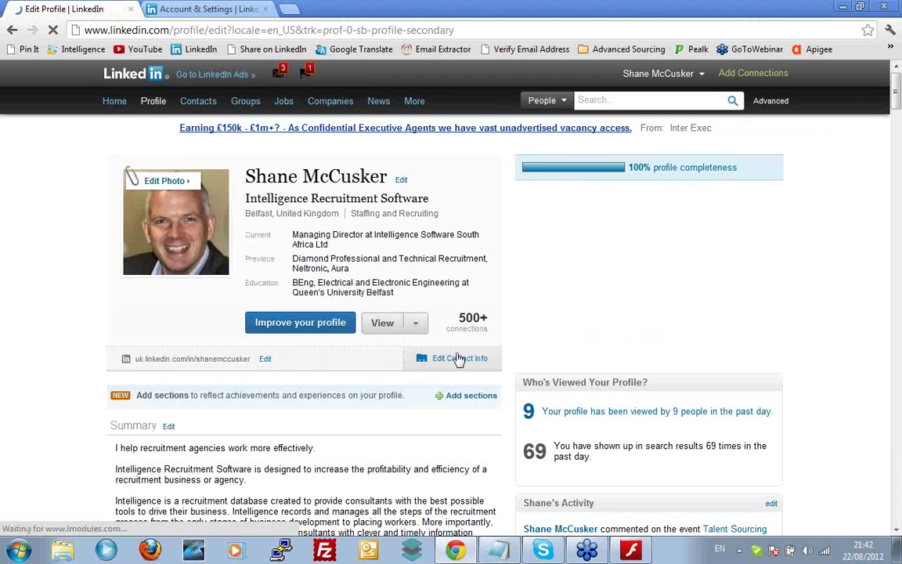
pyautogui.click(460, 358)
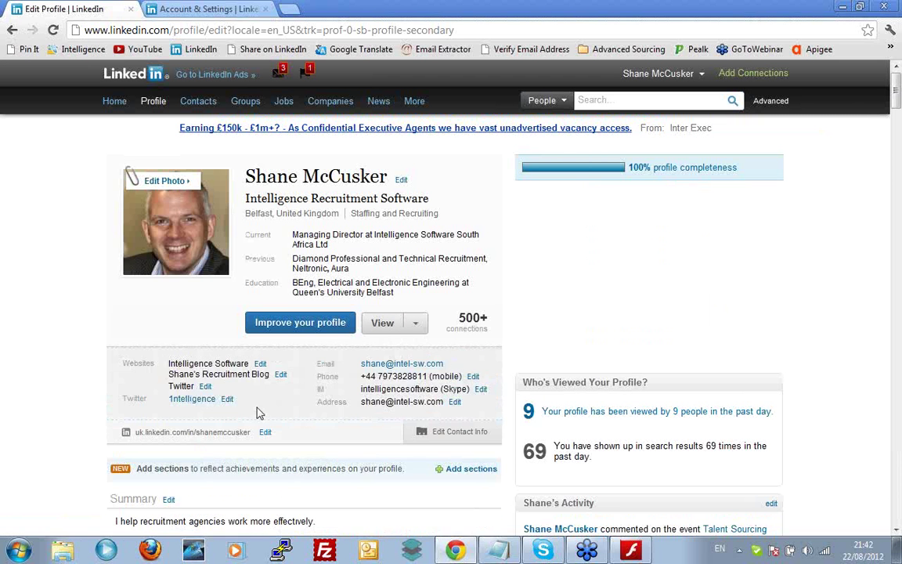
pyautogui.click(261, 365)
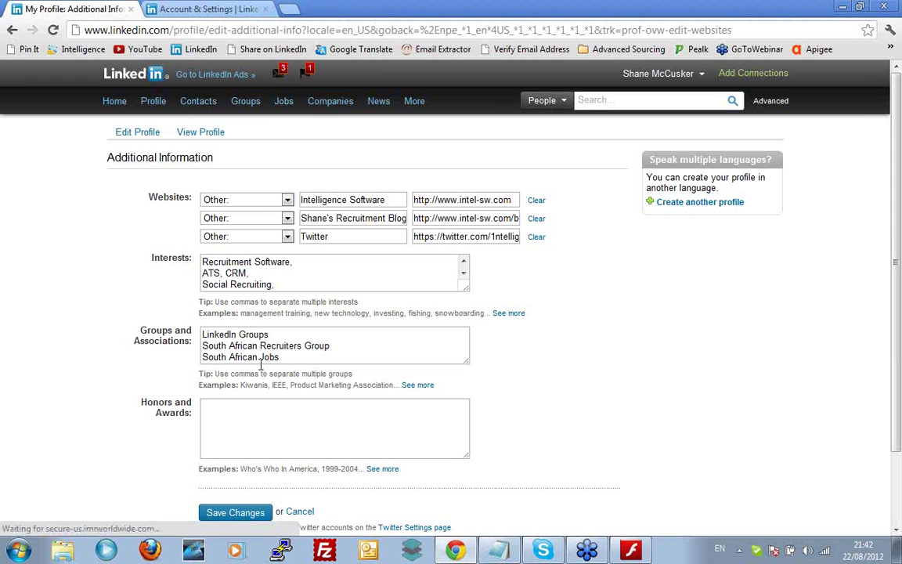
pyautogui.click(287, 201)
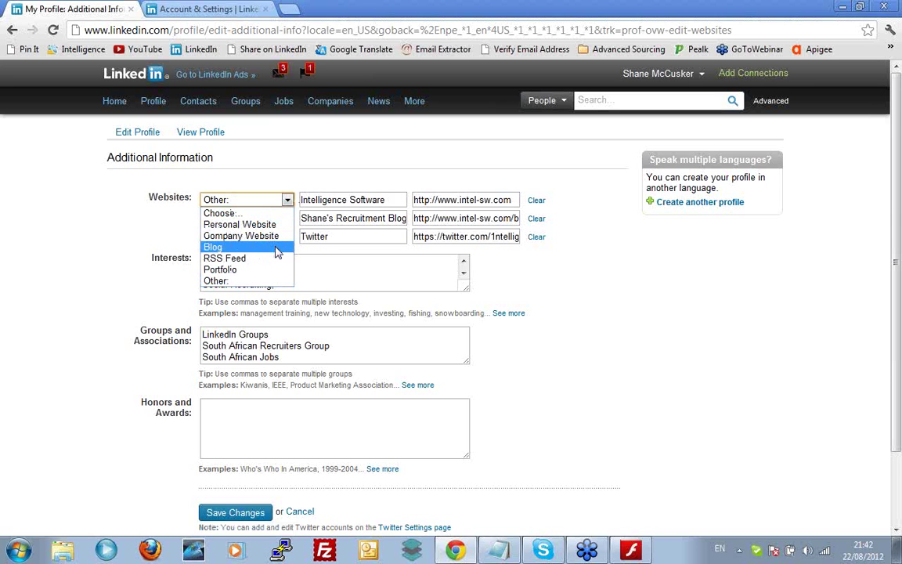
pyautogui.click(244, 284)
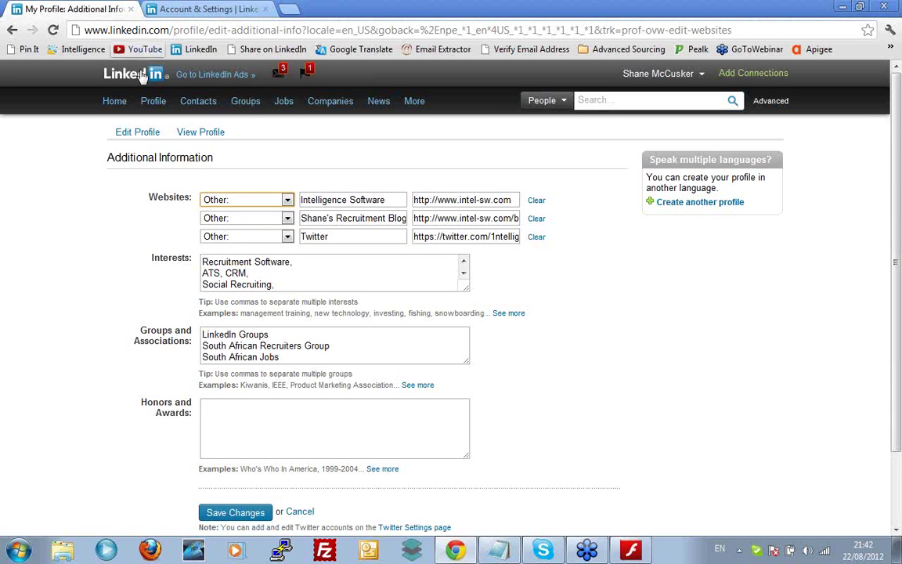
# View your profile again, highlight the profile completeness, and examine the keywords in the Specialties and work experience descriptions
pyautogui.moveTo(151, 104)
pyautogui.click(167, 144)
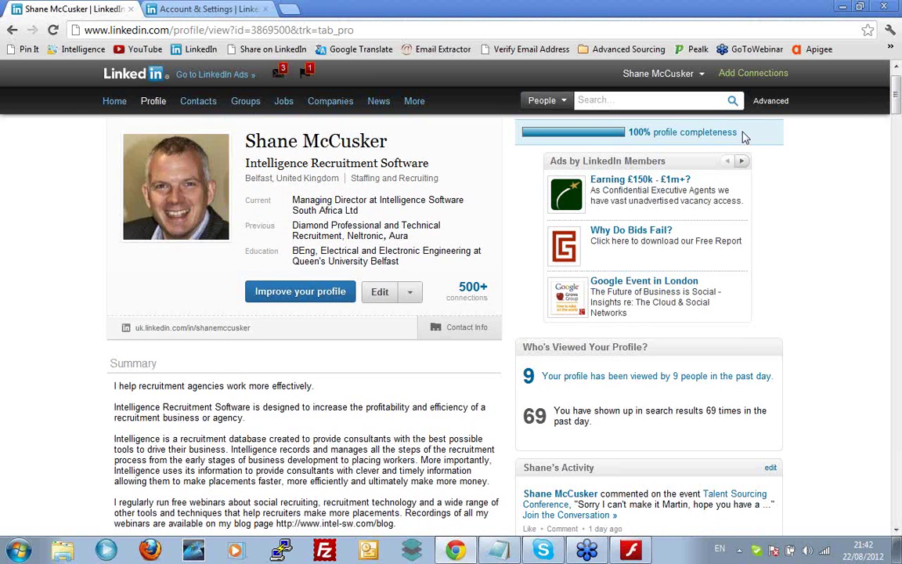
pyautogui.moveTo(740, 134); pyautogui.dragTo(631, 133)
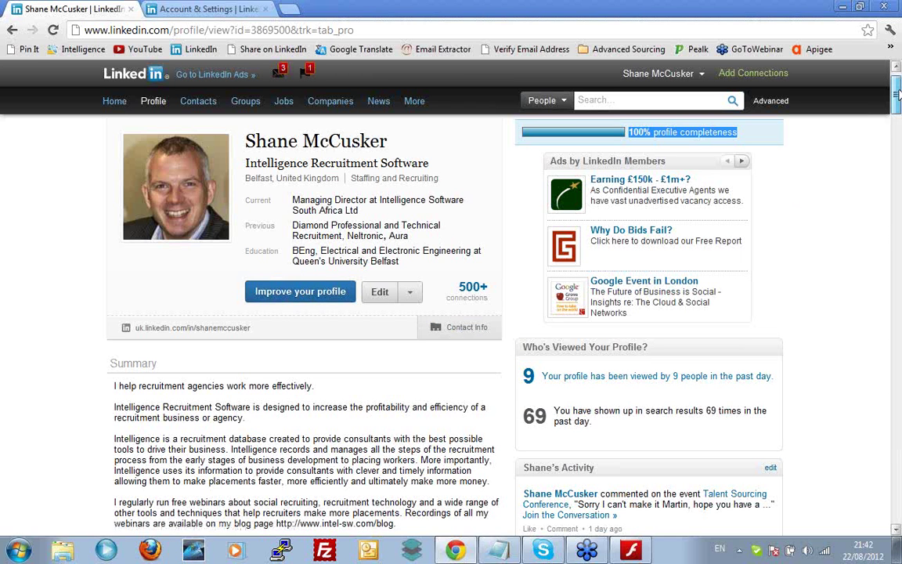
pyautogui.moveTo(898, 94); pyautogui.dragTo(899, 114)
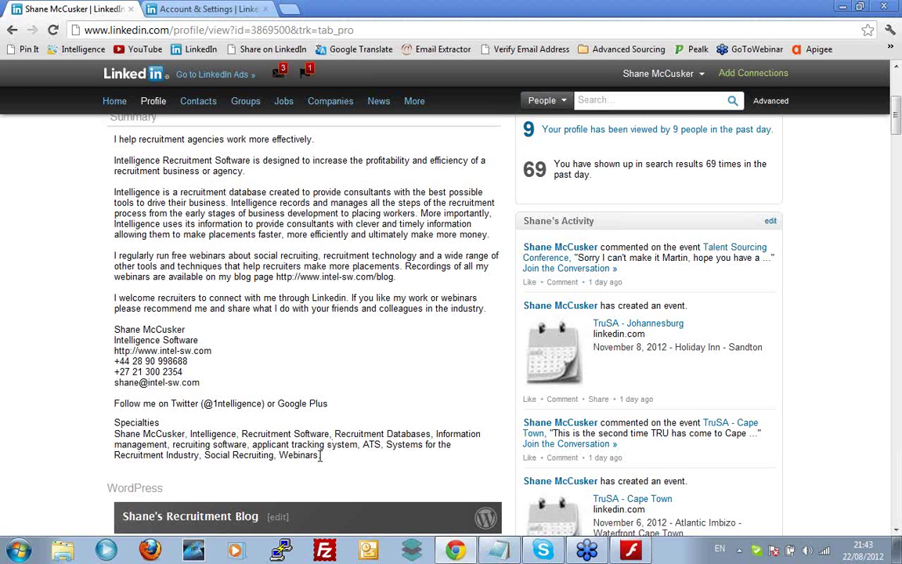
pyautogui.click(899, 269)
pyautogui.scroll(-4, 899, 268)
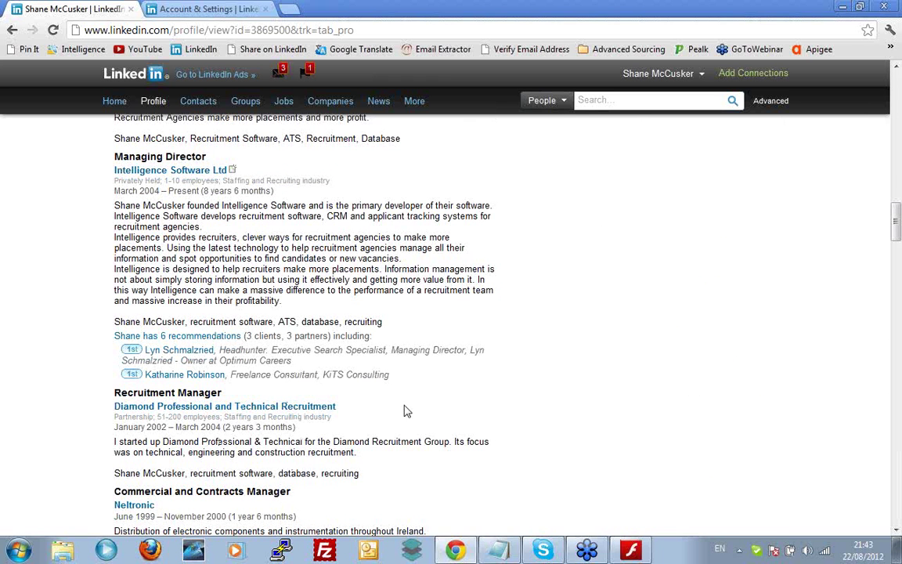
pyautogui.moveTo(897, 223); pyautogui.dragTo(894, 130)
pyautogui.scroll(5, 895, 129)
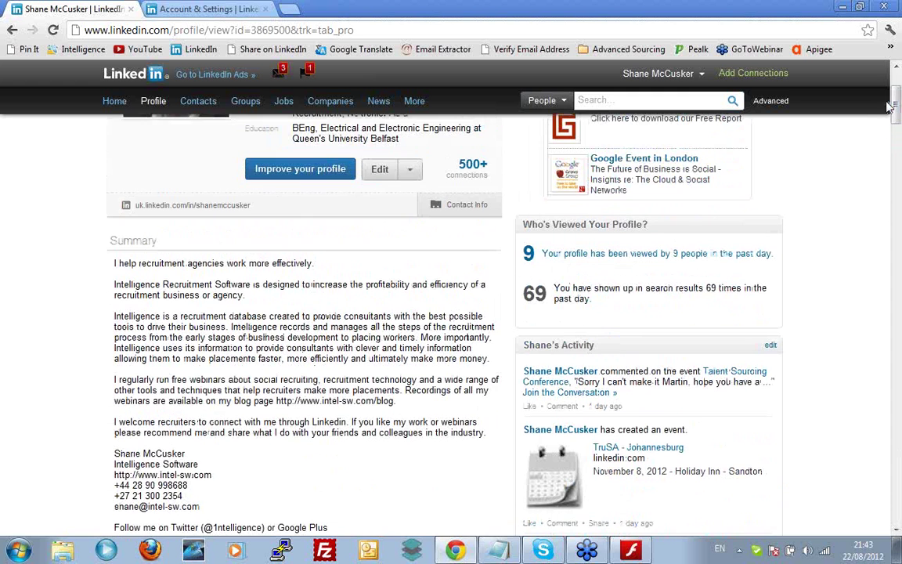
pyautogui.scroll(3, 223, 351)
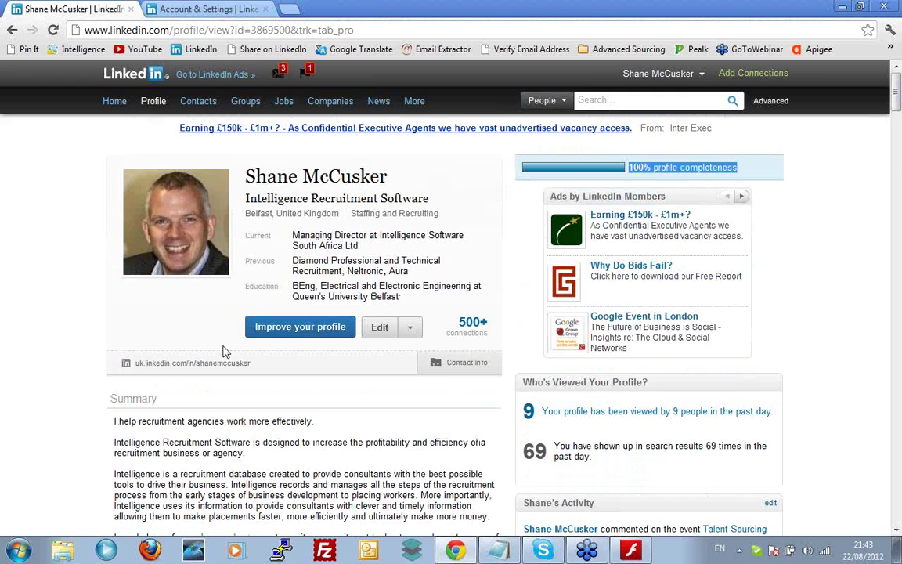
# Open your profile for editing and browse the sections and applications that can be added, then close the list
pyautogui.click(377, 328)
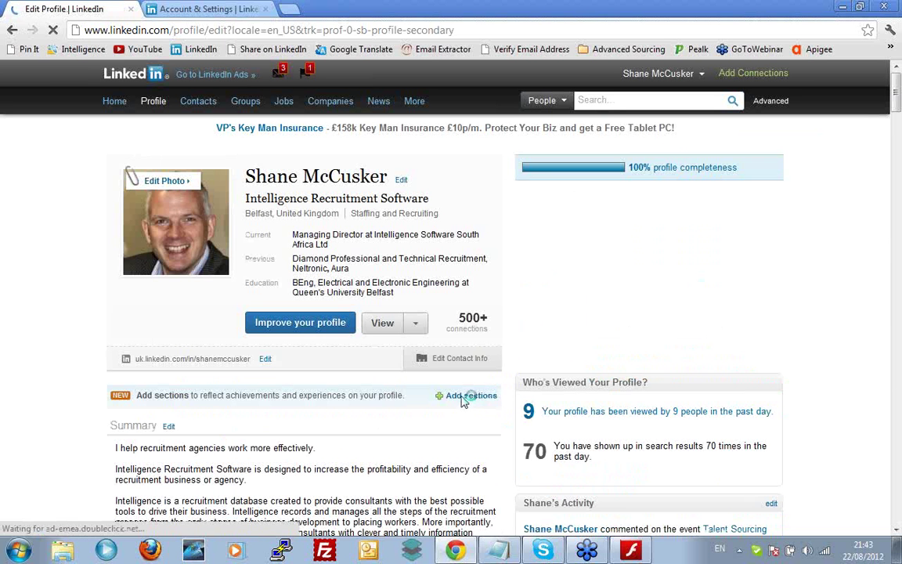
pyautogui.click(464, 397)
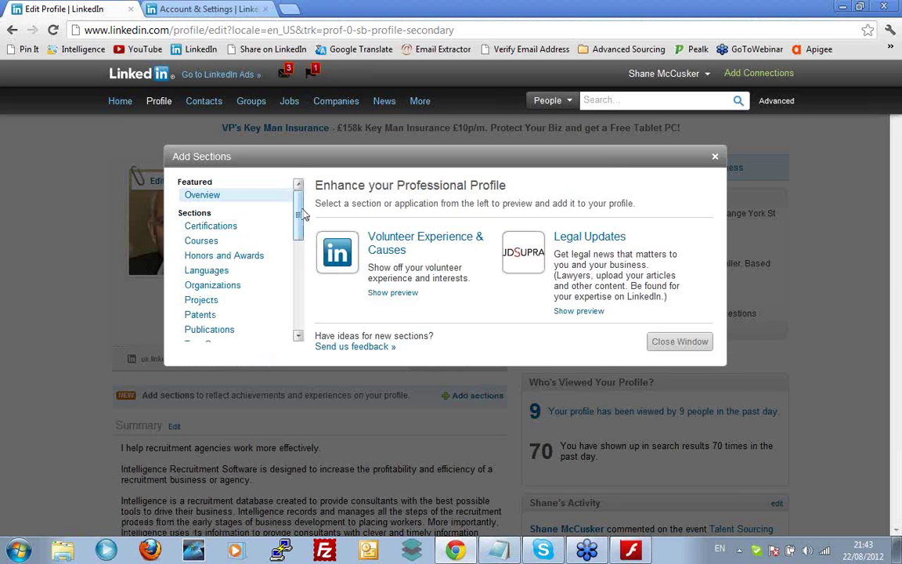
pyautogui.scroll(-3, 274, 196)
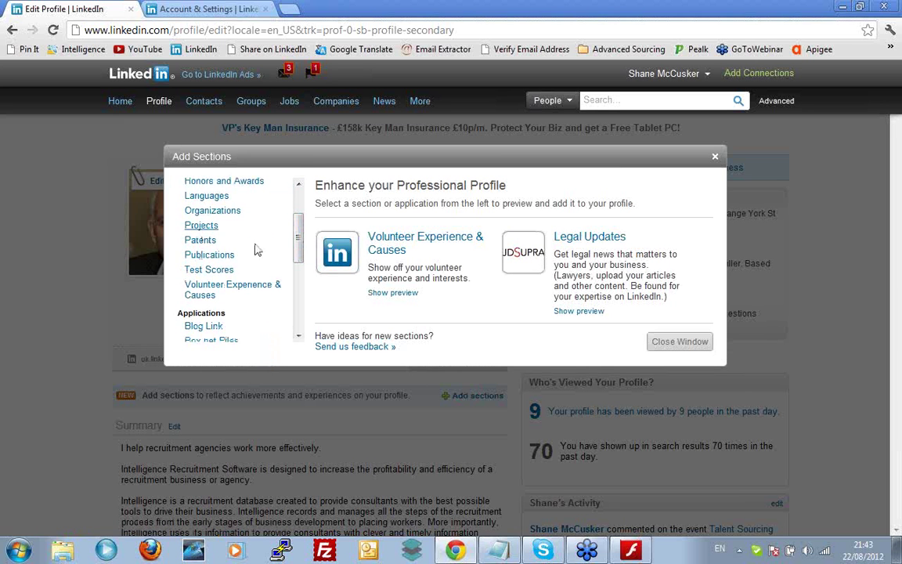
pyautogui.moveTo(295, 244); pyautogui.dragTo(300, 283)
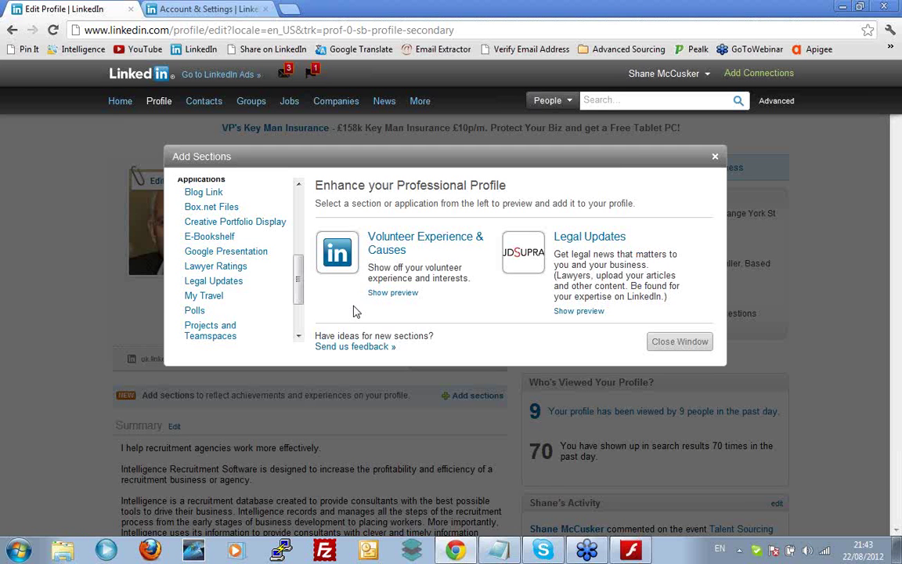
pyautogui.click(715, 157)
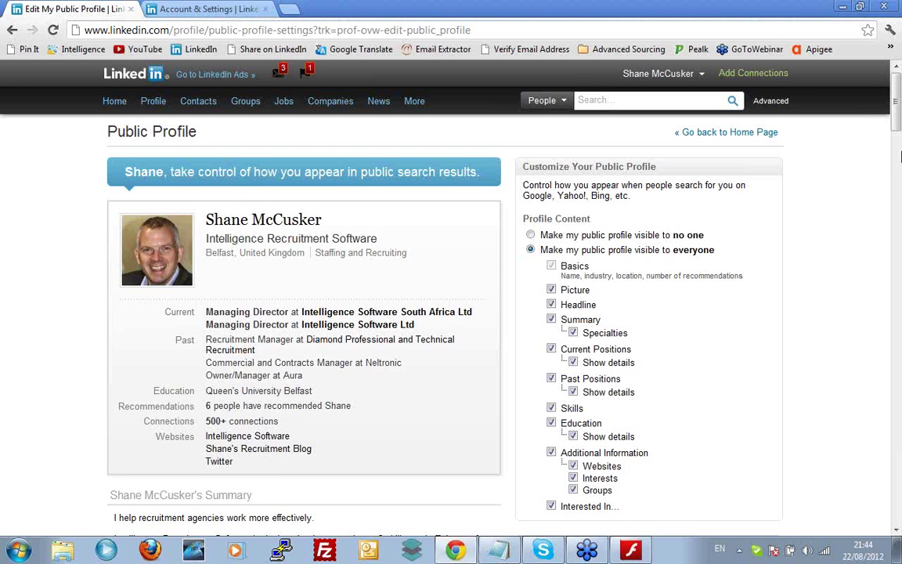
# Open the customization of your public profile URL to view its current custom ending, and close it without changes
pyautogui.moveTo(898, 106); pyautogui.dragTo(899, 137)
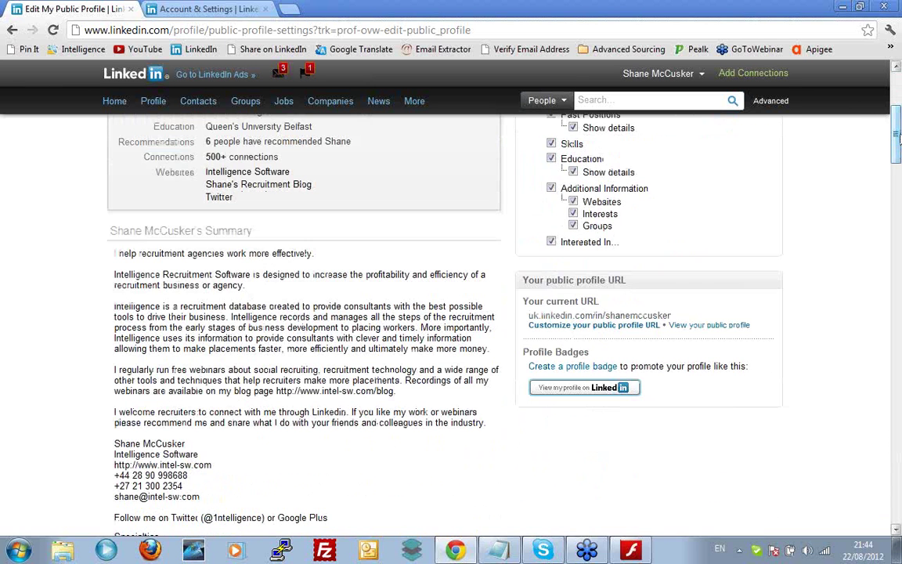
pyautogui.click(538, 328)
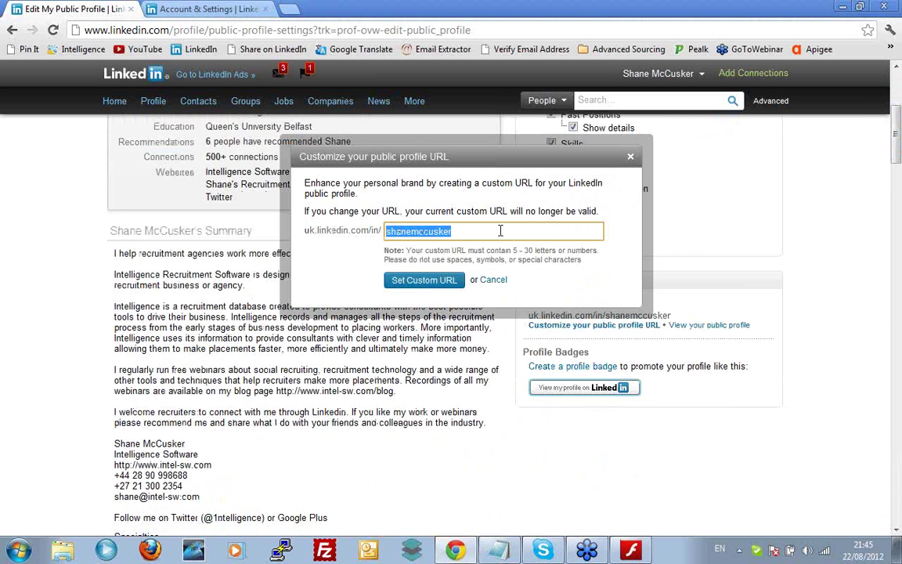
pyautogui.click(631, 159)
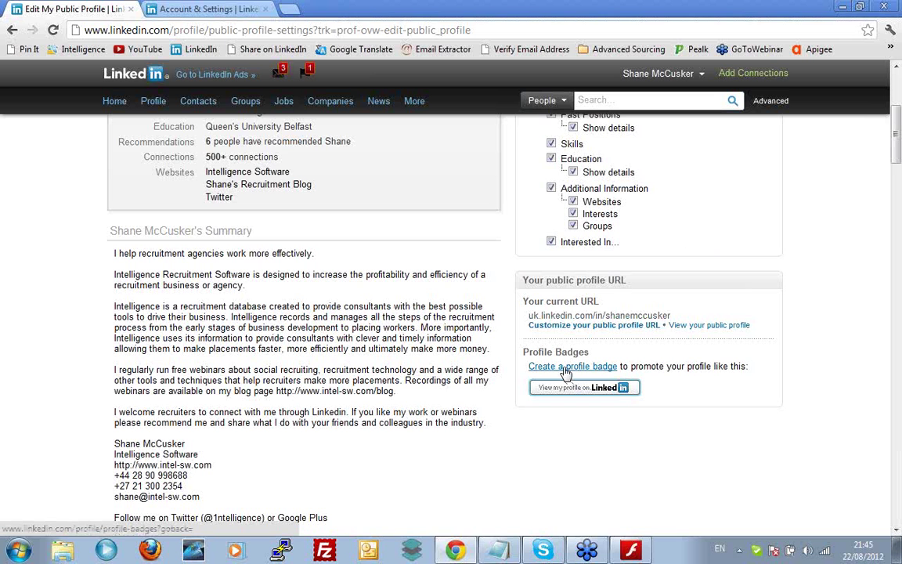
# View the profile badges and select the code for the first 160x33 "View my profile on LinkedIn" button
pyautogui.click(565, 373)
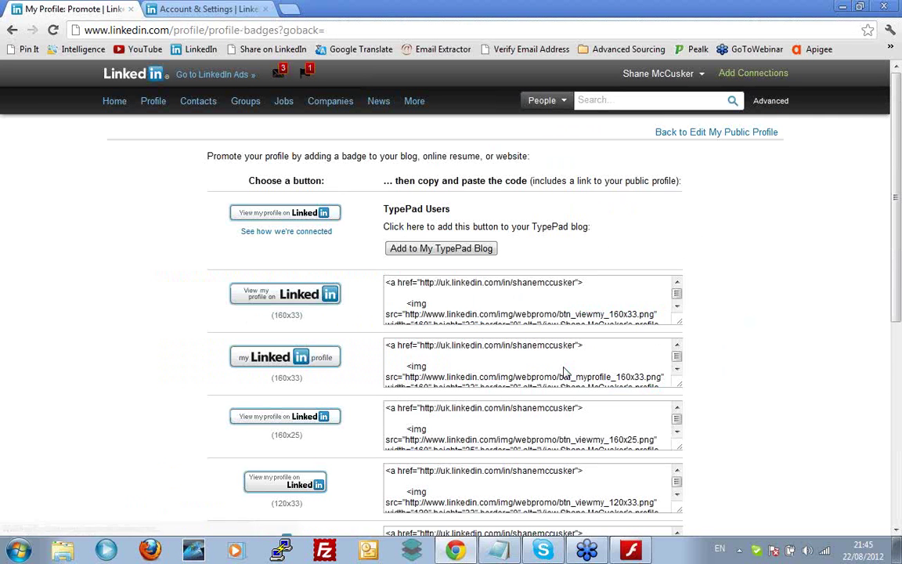
pyautogui.click(389, 285)
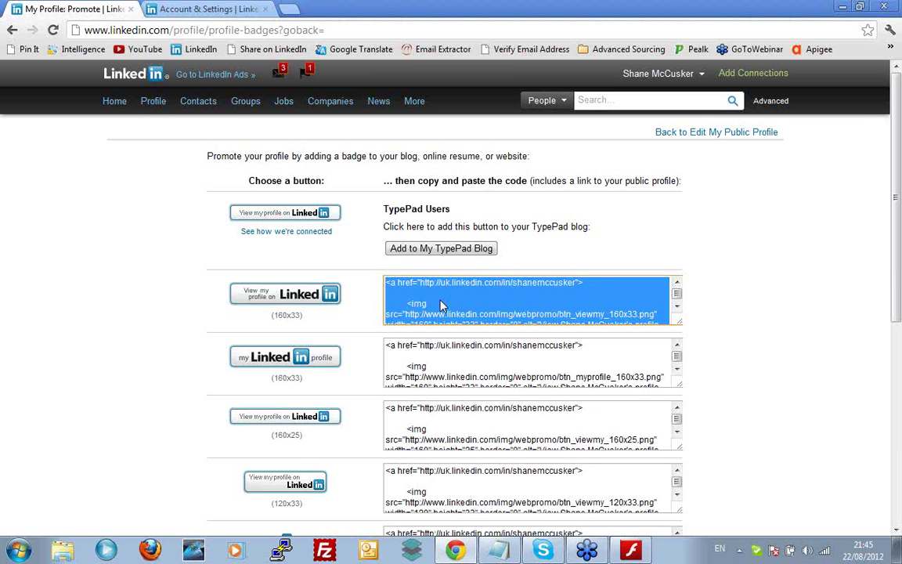
# Go to the home page and open Advanced People Search to view its search criteria
pyautogui.moveTo(155, 108)
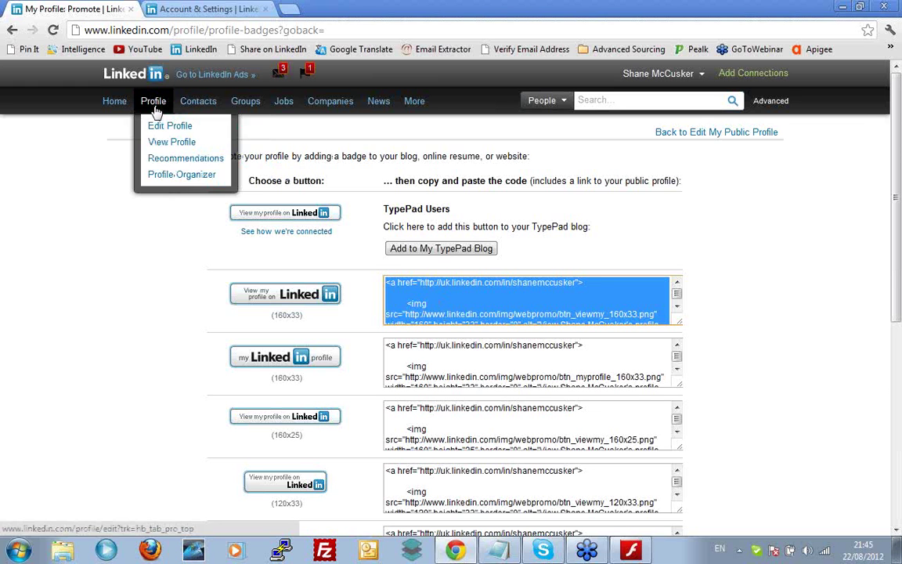
pyautogui.click(123, 102)
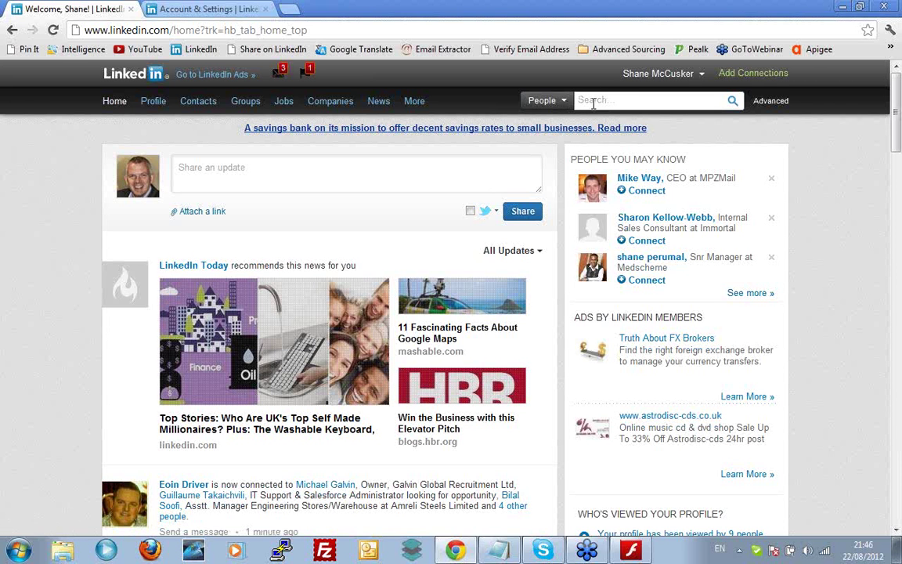
pyautogui.click(781, 104)
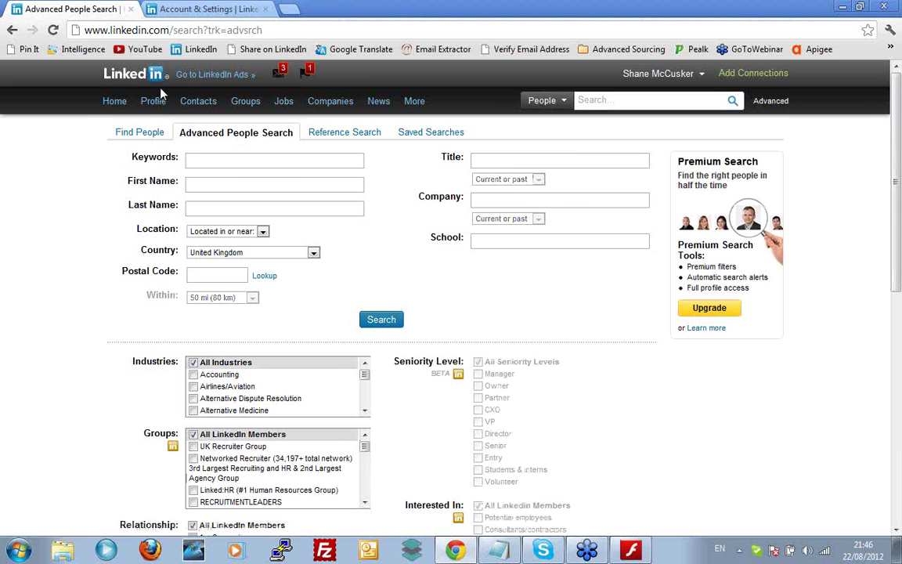
# Return to the home page, open the profile of the connection in the first network update, and examine "Viewers of this profile also viewed"
pyautogui.click(116, 101)
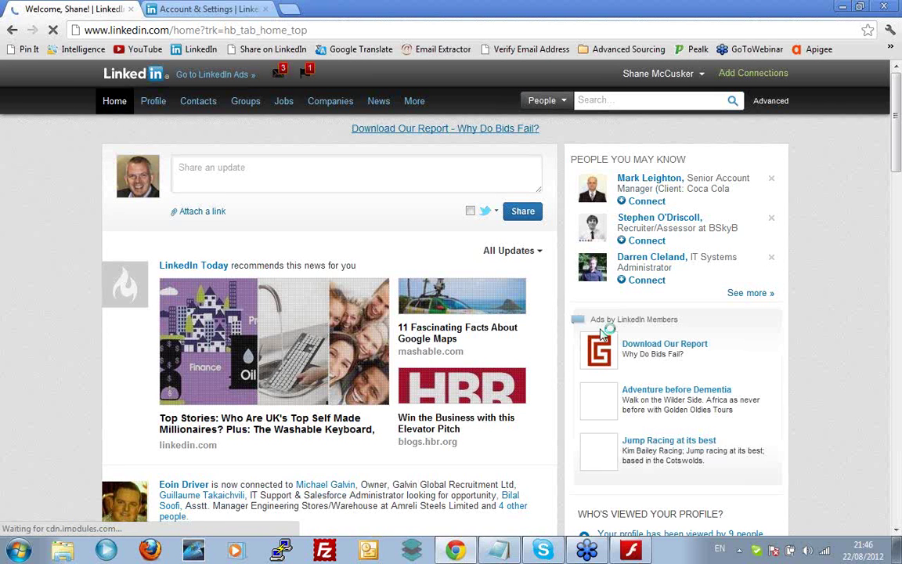
pyautogui.click(208, 491)
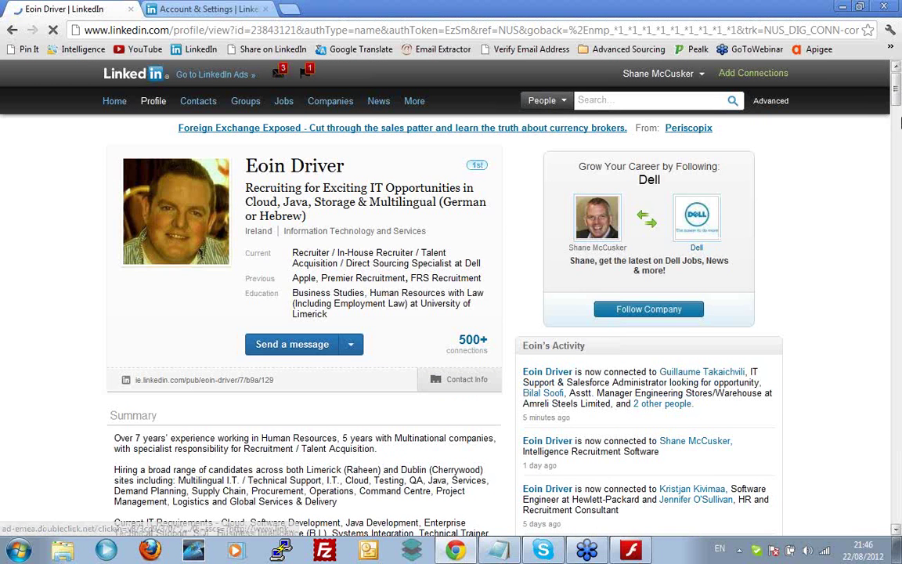
pyautogui.moveTo(896, 104); pyautogui.dragTo(898, 202)
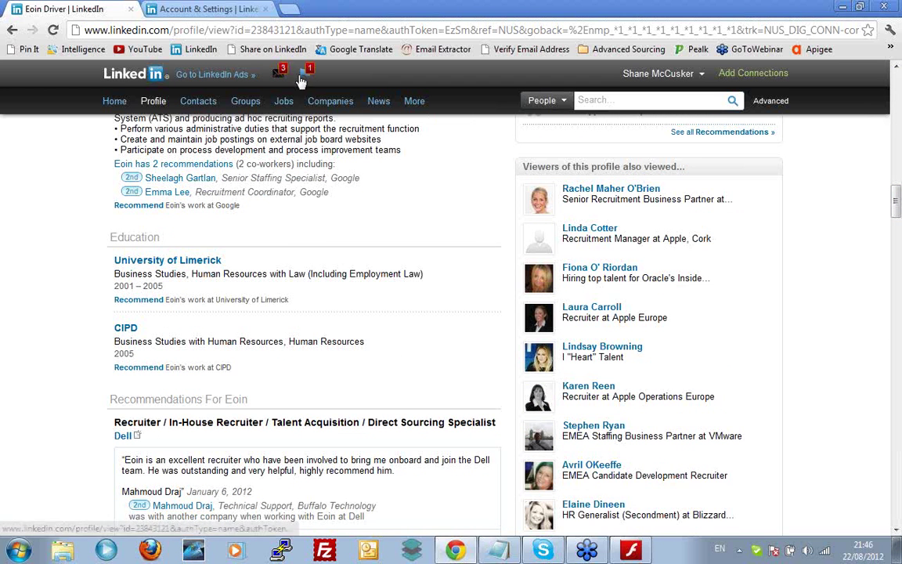
# Review the Profile privacy controls on the Account & Settings page, and return to the connection's profile
pyautogui.click(208, 10)
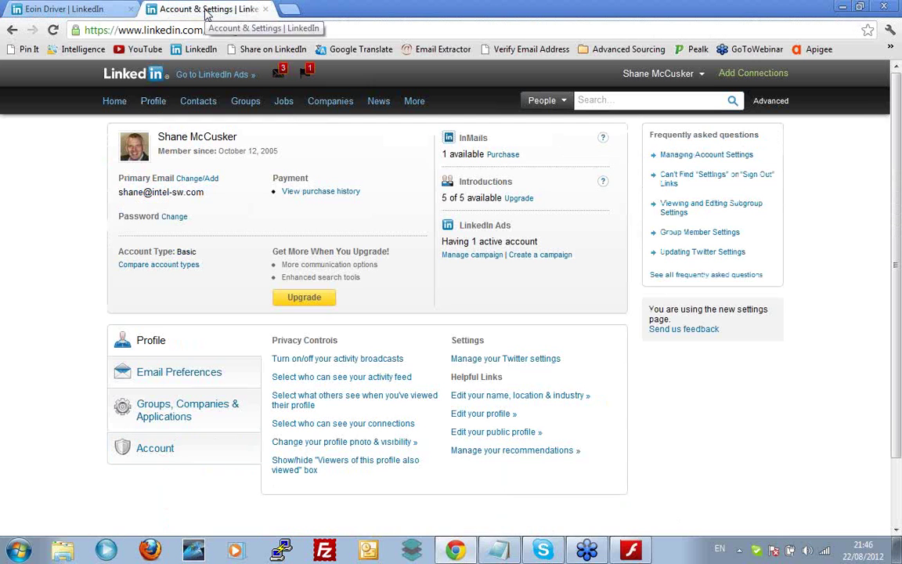
pyautogui.moveTo(699, 79)
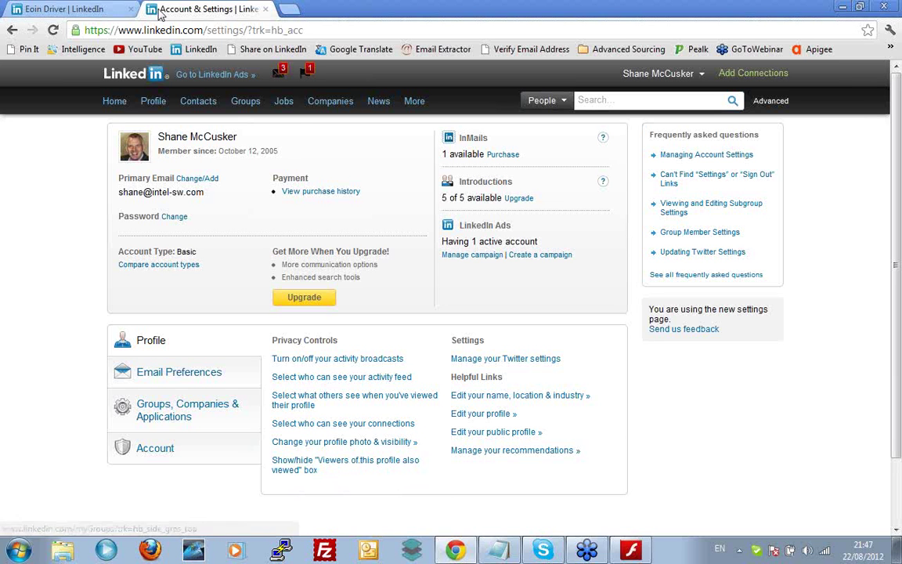
pyautogui.click(100, 8)
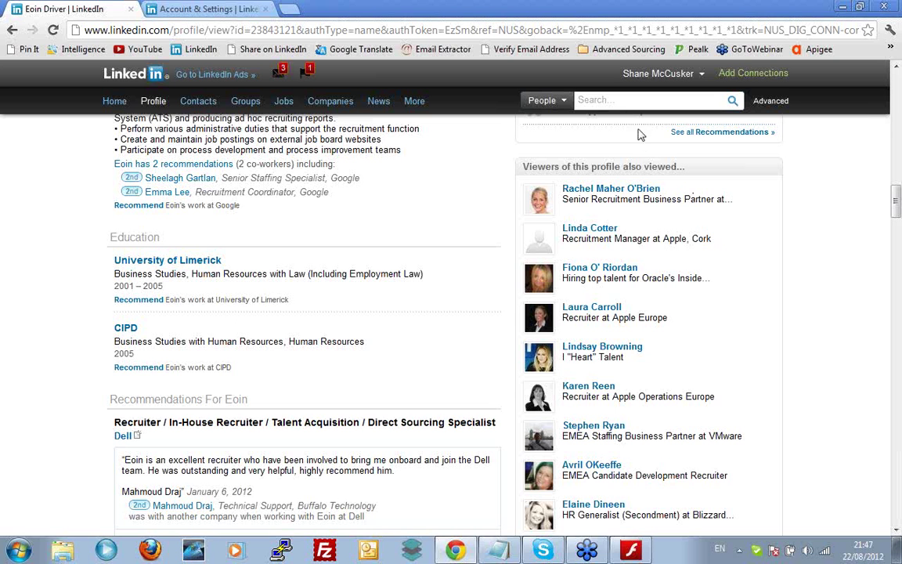
# Search people for "sales" and list the people similar to the first result
pyautogui.click(625, 106)
pyautogui.write('sales')
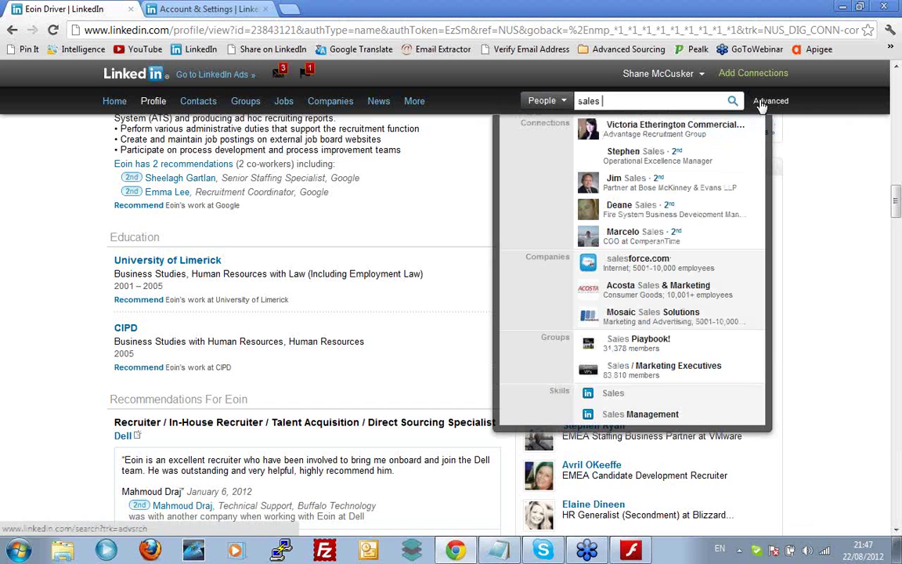
pyautogui.press('Return')
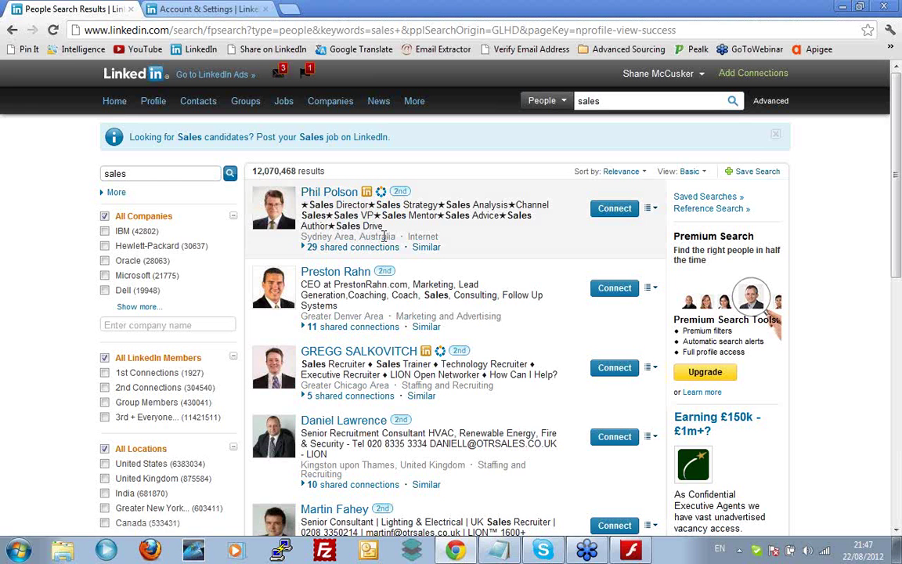
pyautogui.click(425, 249)
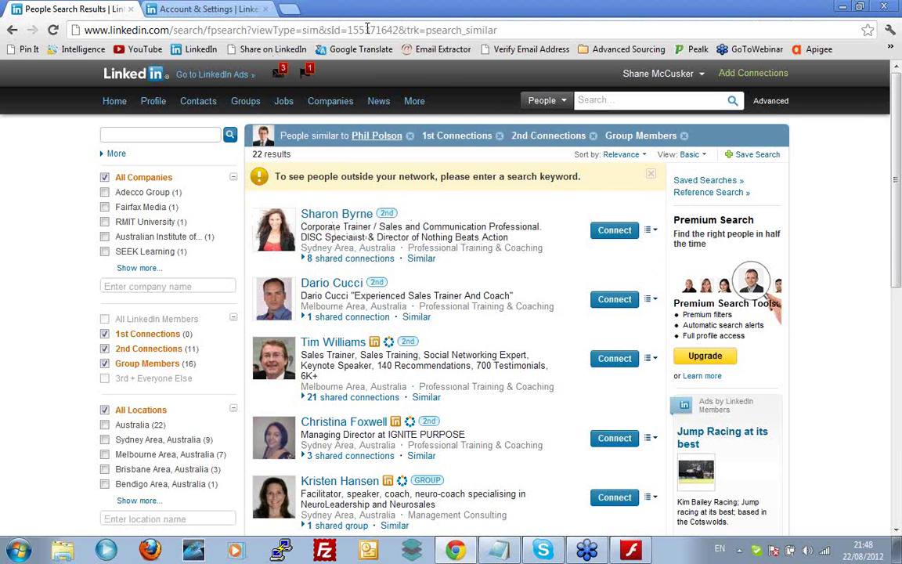
# Remove "&trk=psearch_similar" from the end of the similar-people search address and load the shortened URL
pyautogui.moveTo(398, 30); pyautogui.dragTo(546, 49)
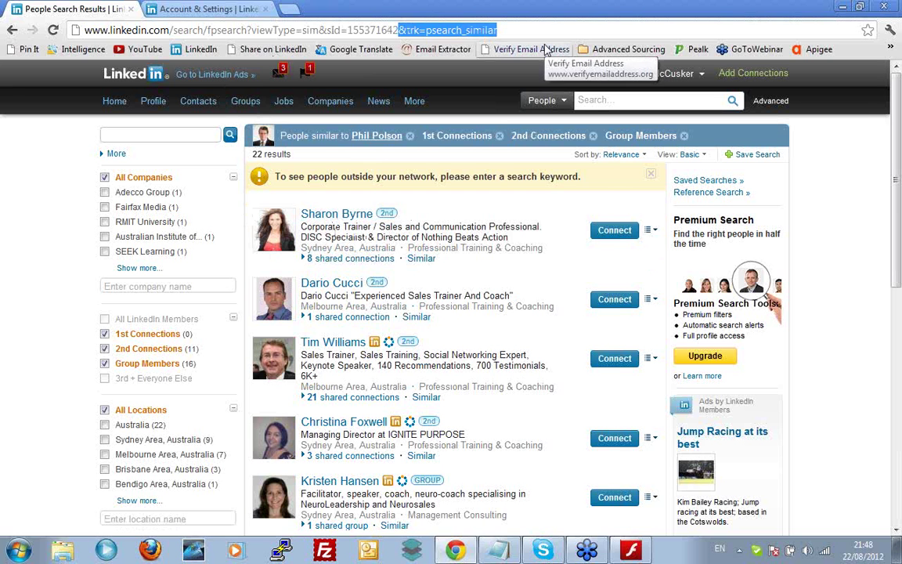
pyautogui.press('Delete')
pyautogui.press('Return')
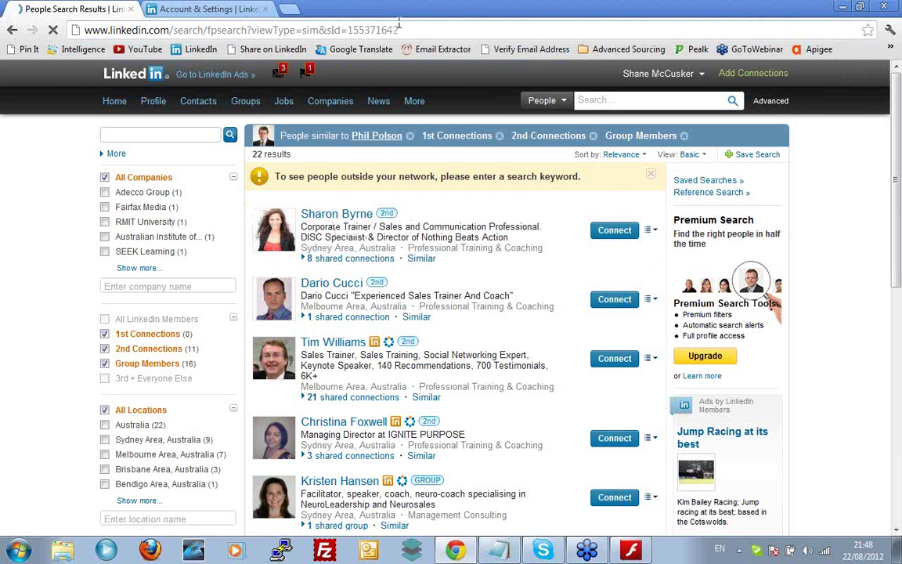
# Highlight the shortened similar-people URL and the member ID after "sId="
pyautogui.moveTo(409, 30); pyautogui.dragTo(159, 39)
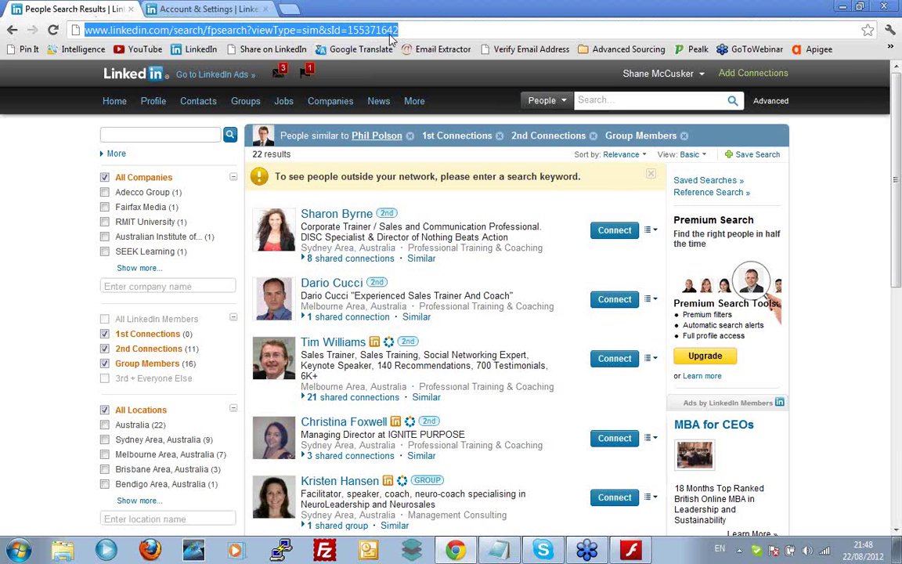
pyautogui.moveTo(400, 30); pyautogui.dragTo(347, 26)
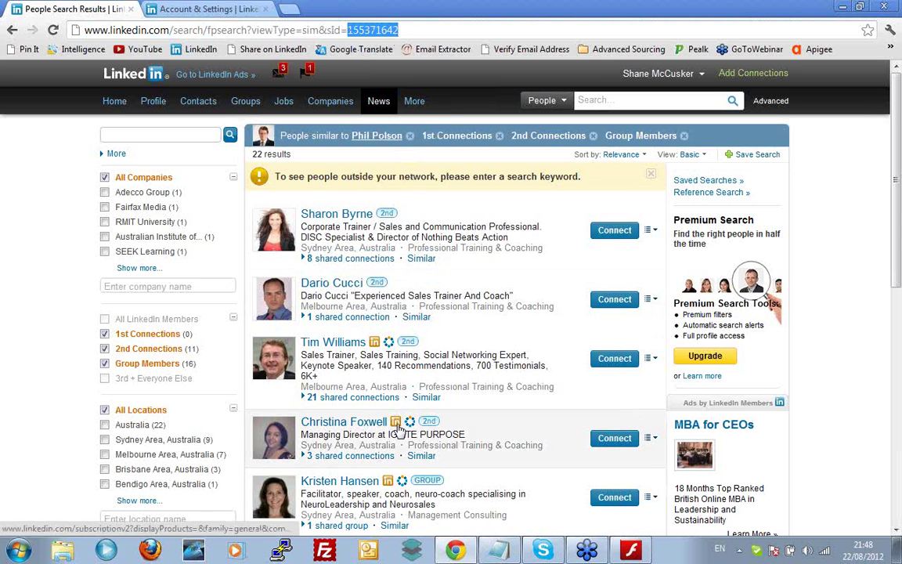
pyautogui.moveTo(489, 548)
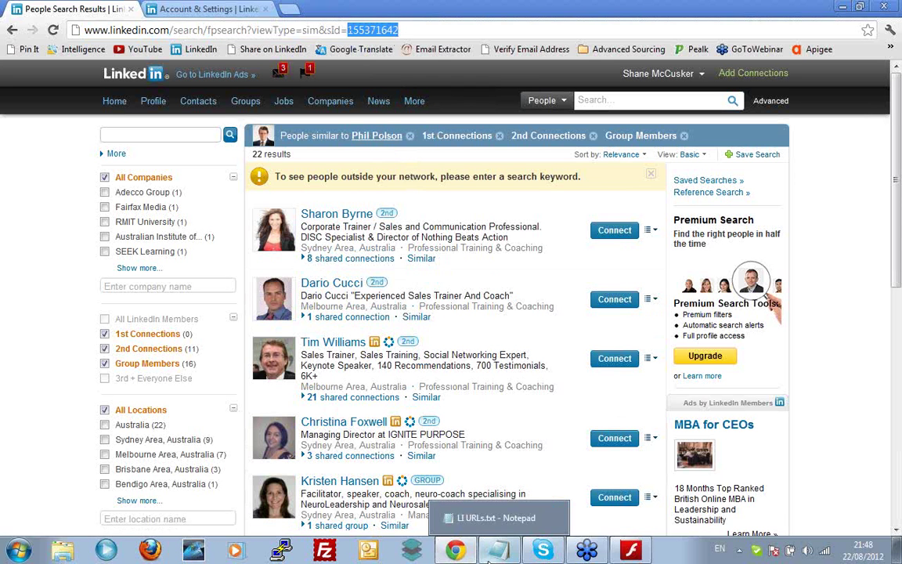
# Open the first similar person's profile and copy the member ID after "id=" in its address
pyautogui.click(339, 218)
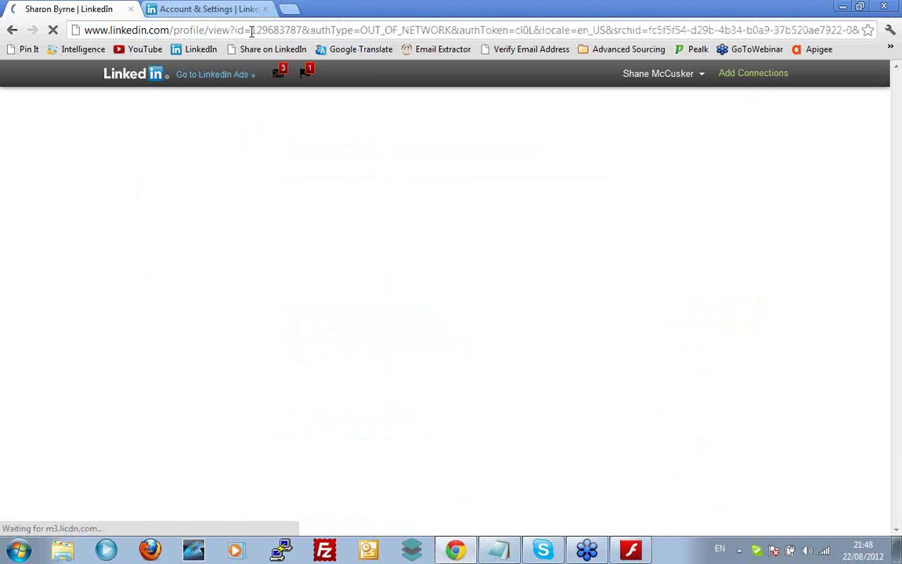
pyautogui.moveTo(251, 32)
pyautogui.mouseDown()
pyautogui.moveTo(301, 32)
pyautogui.moveTo(249, 28)
pyautogui.mouseUp()
pyautogui.hotkey('ctrl', 'c')
pyautogui.click(301, 30)
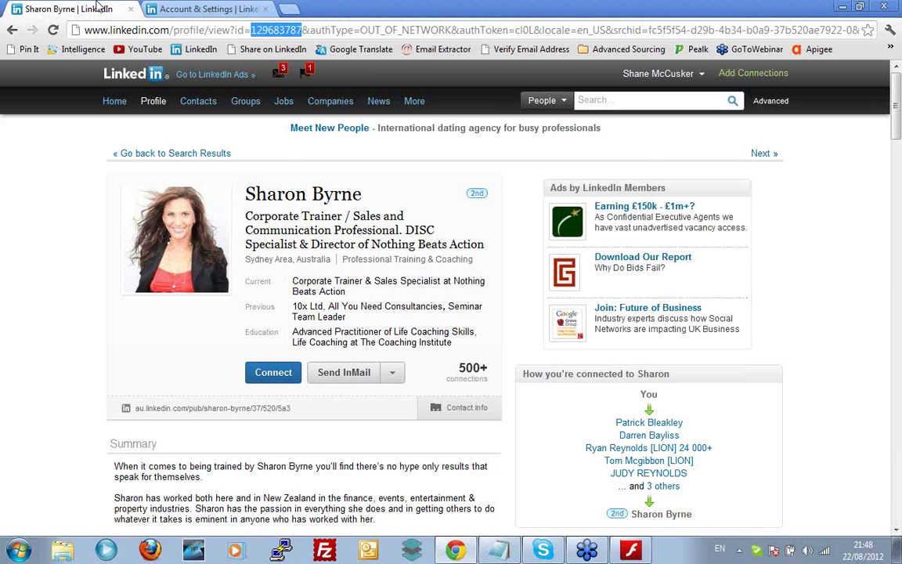
# Go back to the similar-people results, replace the member ID after "sId=" with the copied one, and load the address
pyautogui.click(13, 35)
pyautogui.doubleClick(413, 28)
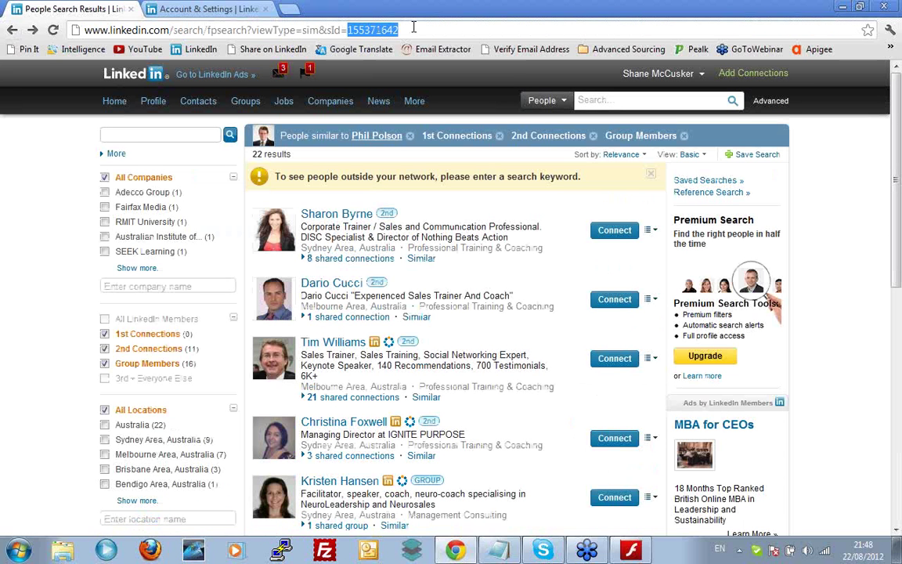
pyautogui.hotkey('ctrl', 'v')
pyautogui.press('Return')
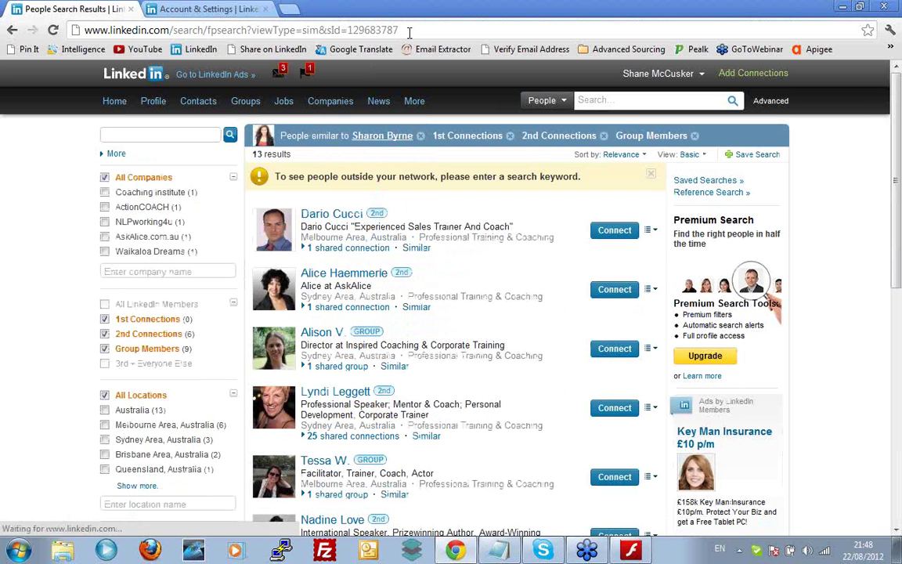
# Highlight the new search address, switch to LI URLs.txt in Notepad, and highlight the viewType=sim part of the "Find people similar to" URL
pyautogui.moveTo(404, 30); pyautogui.dragTo(58, 44)
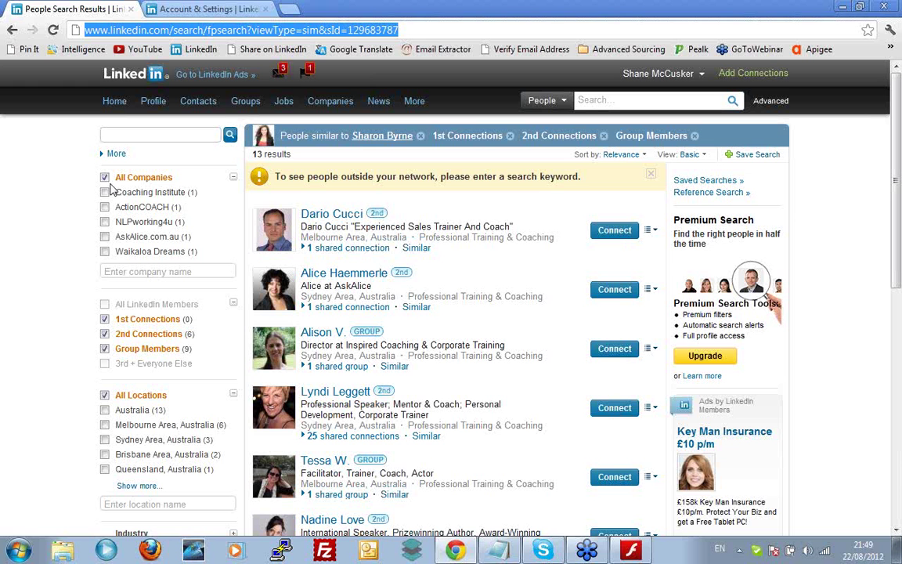
pyautogui.moveTo(502, 554)
pyautogui.click(497, 553)
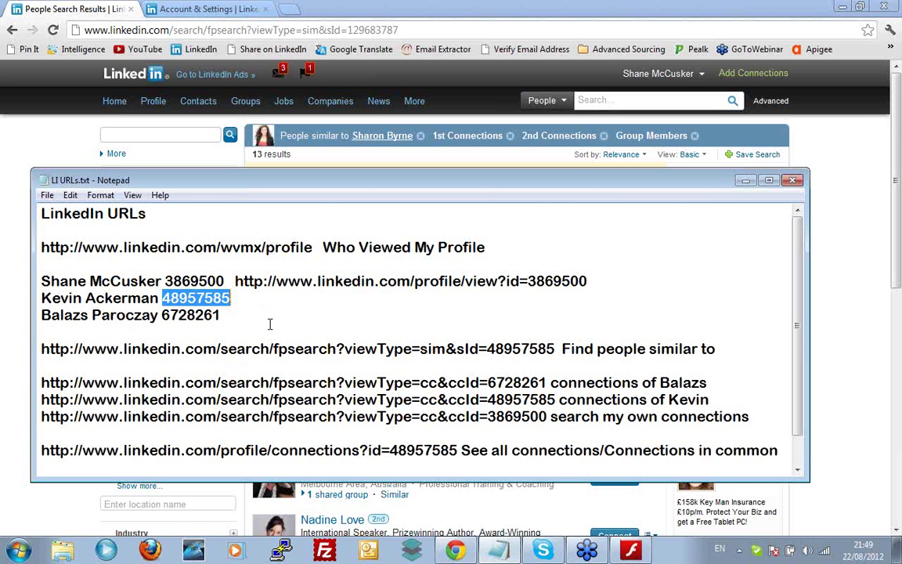
pyautogui.click(331, 299)
pyautogui.moveTo(446, 348); pyautogui.dragTo(365, 349)
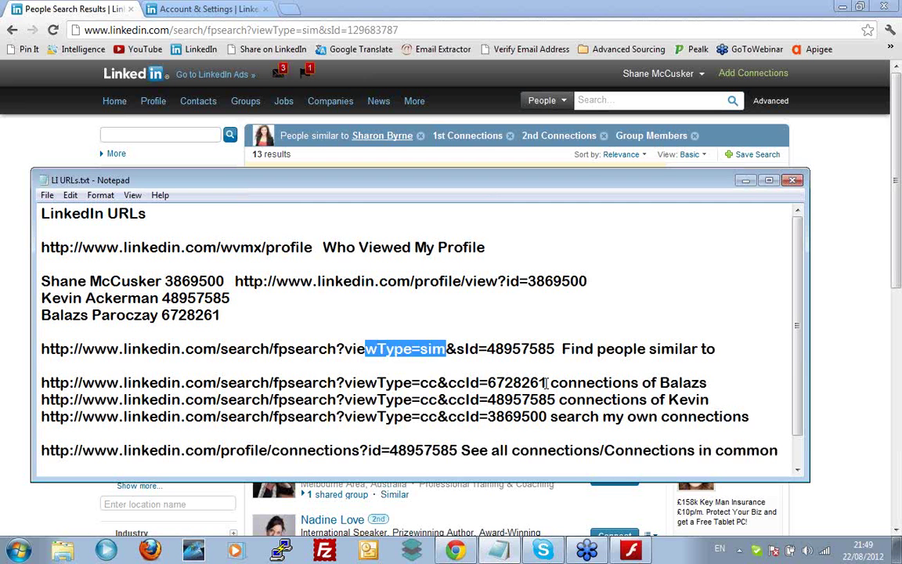
# Copy the first viewType=cc connections URL from the notes and load it in the browser to list that person's connections
pyautogui.moveTo(547, 382); pyautogui.dragTo(27, 391)
pyautogui.hotkey('ctrl', 'c')
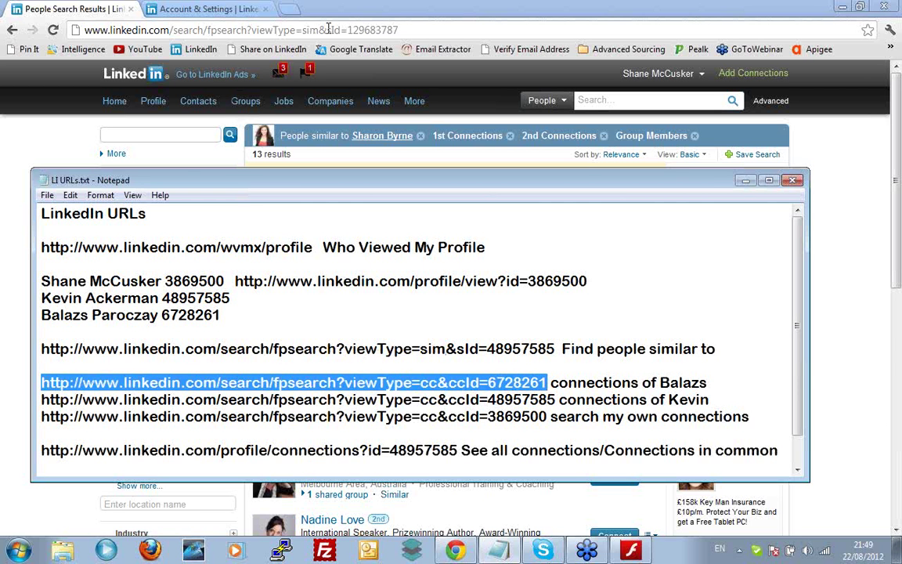
pyautogui.click(412, 29)
pyautogui.hotkey('ctrl', 'v')
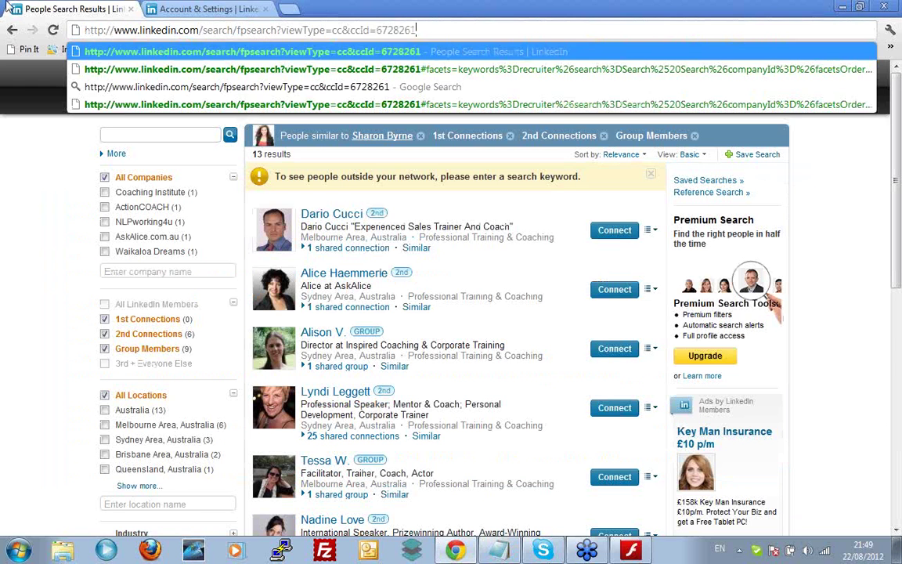
pyautogui.press('Return')
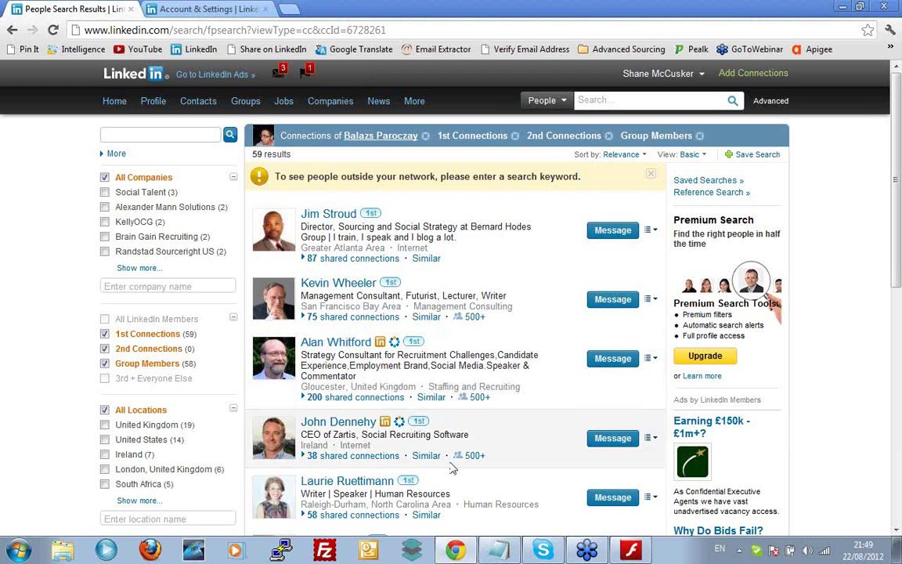
# Replace the member ID after "ccId=" with the one in the notes' second connections URL, load it, and filter the connections by CareerJunction
pyautogui.click(513, 552)
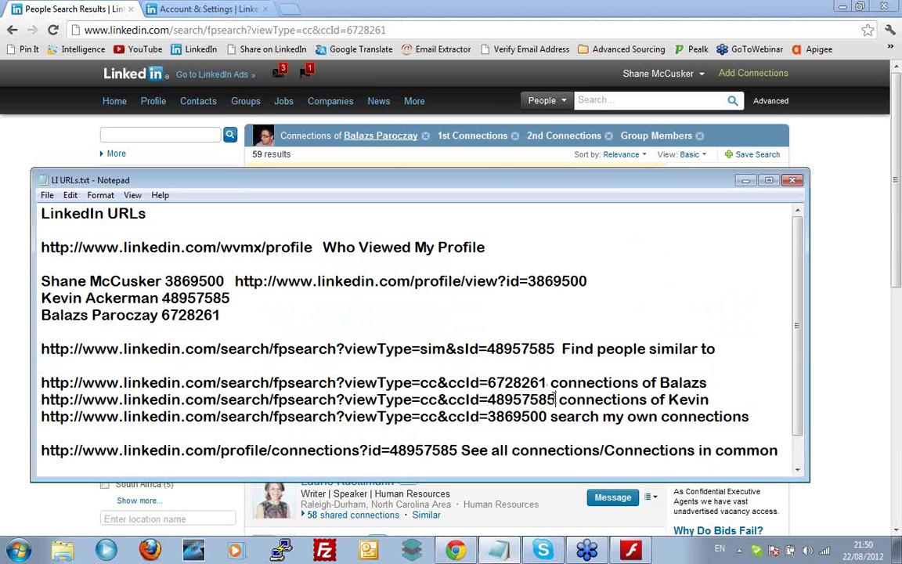
pyautogui.moveTo(558, 399); pyautogui.dragTo(30, 401)
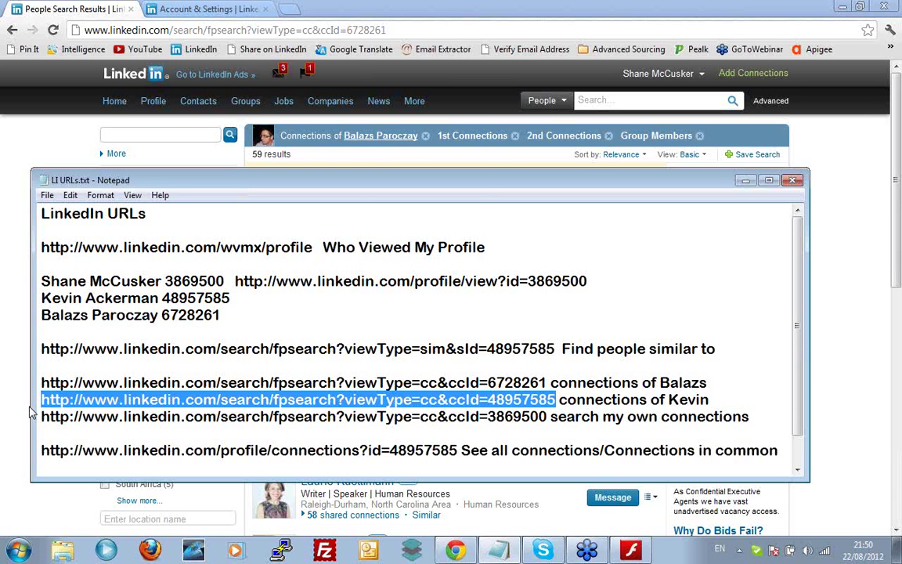
pyautogui.click(190, 31)
pyautogui.moveTo(395, 29); pyautogui.dragTo(347, 26)
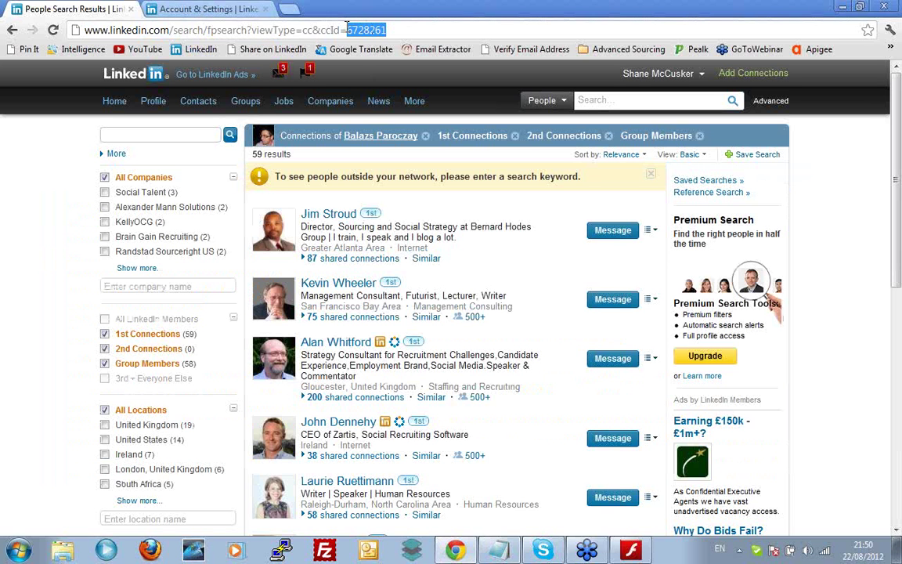
pyautogui.write('48957585')
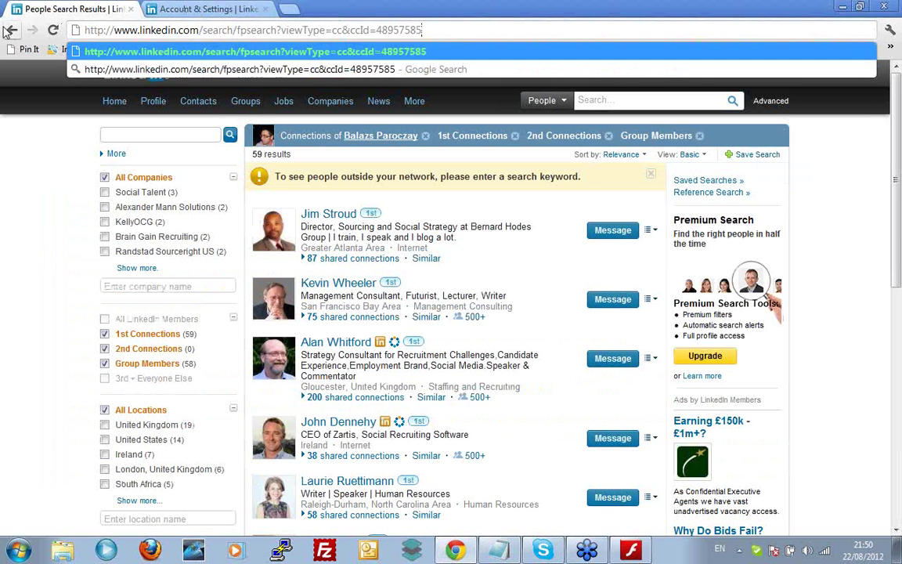
pyautogui.press('Return')
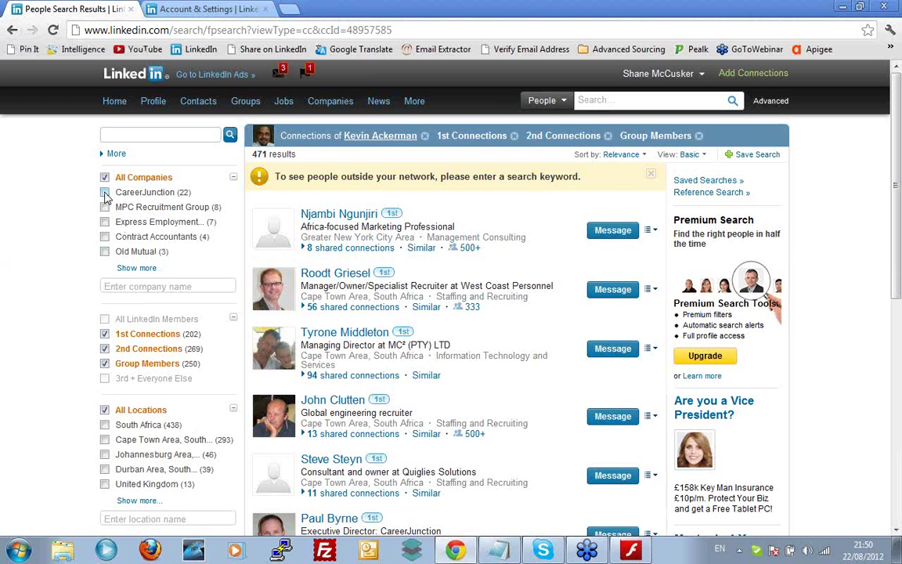
pyautogui.click(105, 193)
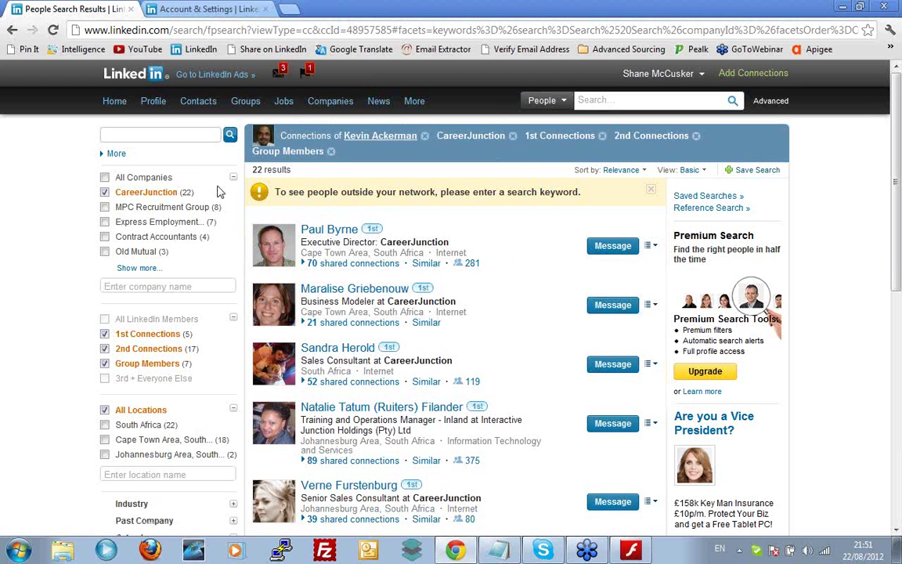
# Copy the "search my own connections" URL from LI URLs.txt in Notepad and load it in the browser
pyautogui.click(498, 549)
pyautogui.moveTo(547, 417); pyautogui.dragTo(12, 413)
pyautogui.hotkey('ctrl', 'c')
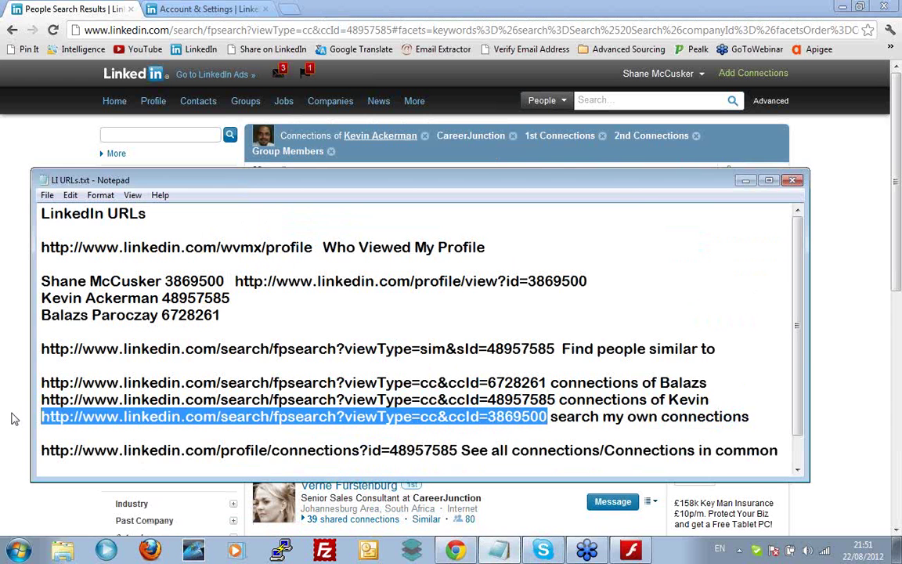
pyautogui.click(159, 33)
pyautogui.click(166, 34)
pyautogui.hotkey('ctrl', 'v')
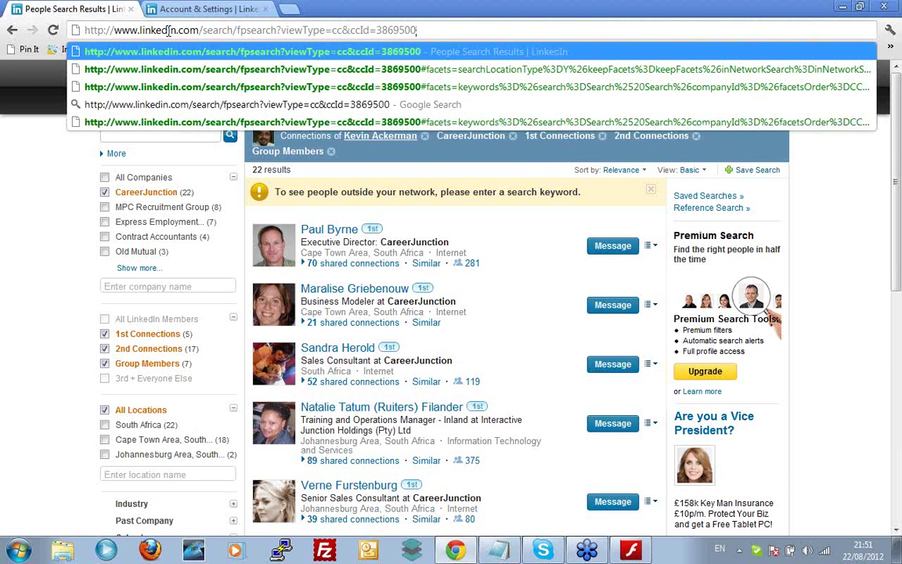
pyautogui.press('Return')
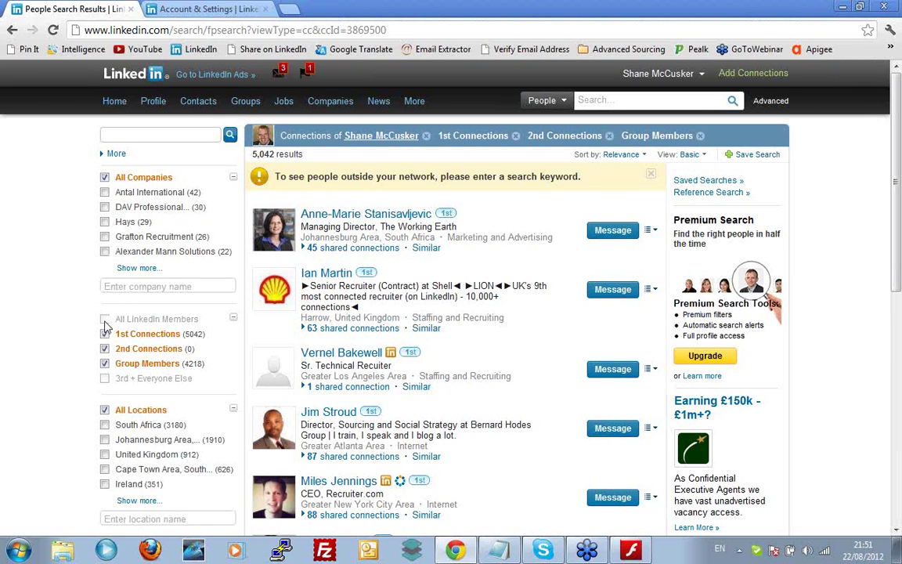
pyautogui.moveTo(897, 169)
pyautogui.mouseDown()
pyautogui.moveTo(899, 307)
pyautogui.moveTo(896, 168)
pyautogui.mouseUp()
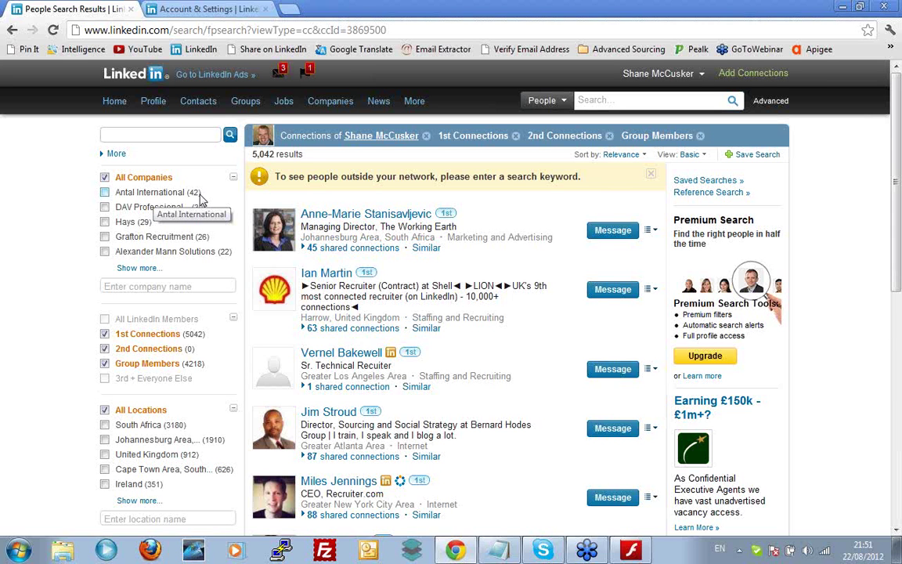
# Open the account's Connections page from Contacts and reload it to show the address book
pyautogui.moveTo(198, 101)
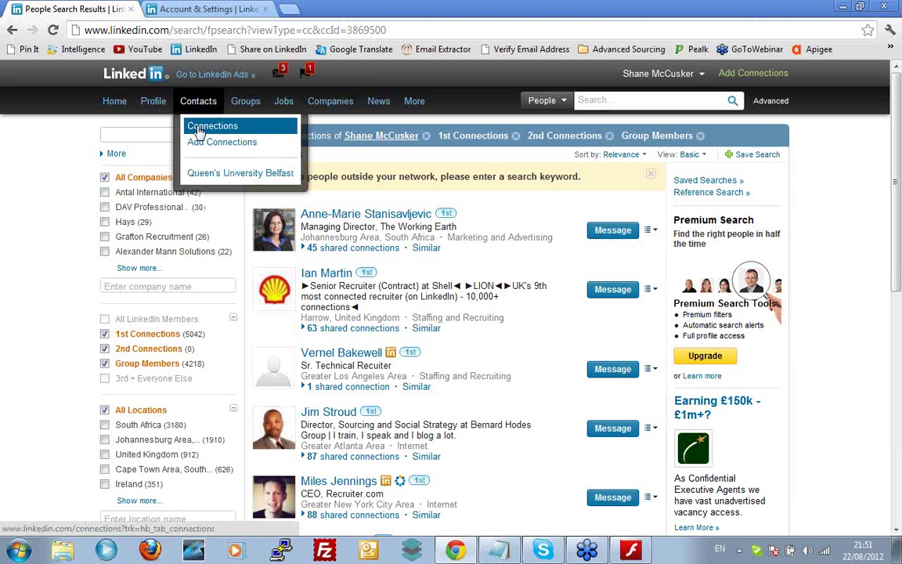
pyautogui.click(199, 133)
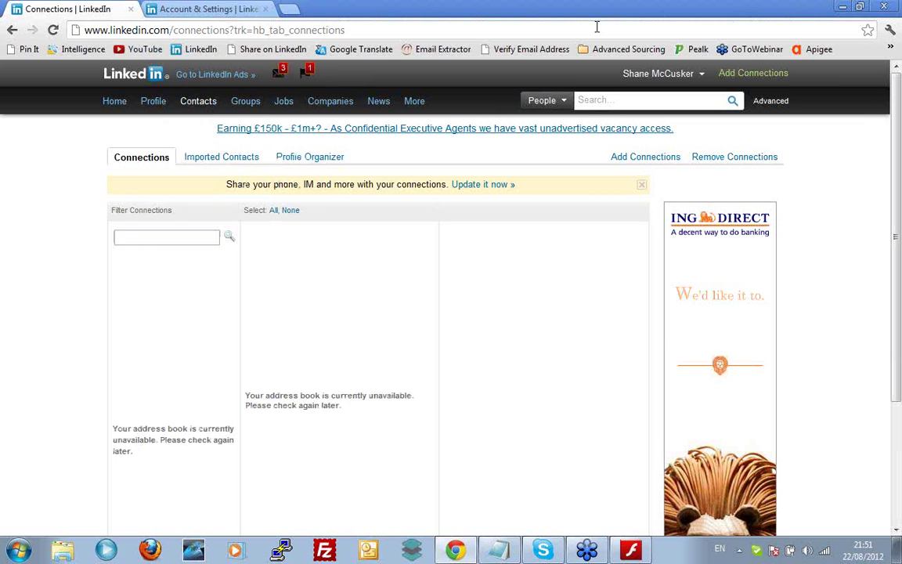
pyautogui.click(52, 31)
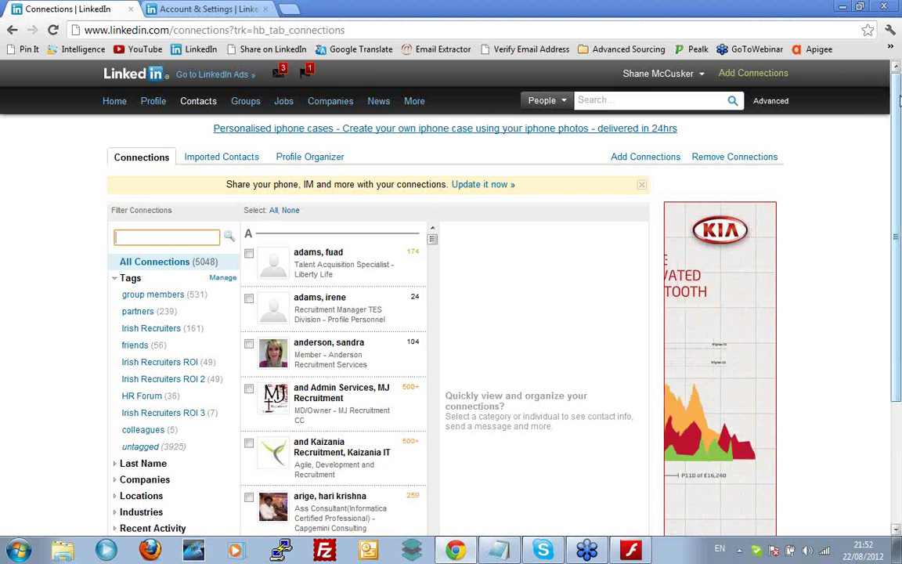
# Try filtering the connections list by "recruiter" and clear the filter text
pyautogui.scroll(-1, 144, 198)
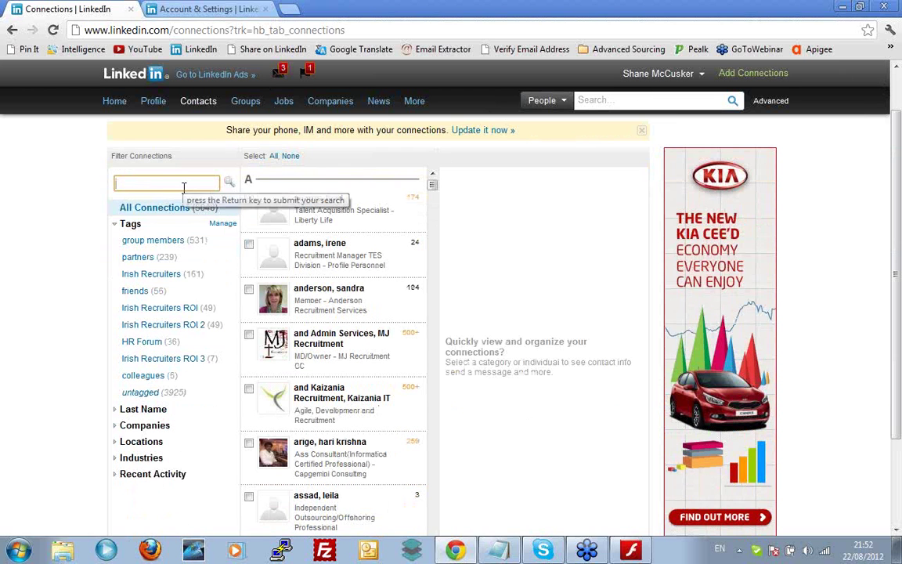
pyautogui.write('recruiter')
pyautogui.press('BackSpace')
pyautogui.press('BackSpace')
pyautogui.press('BackSpace')
pyautogui.press('BackSpace')
pyautogui.press('BackSpace')
pyautogui.press('BackSpace')
pyautogui.press('BackSpace')
pyautogui.press('BackSpace')
pyautogui.press('BackSpace')
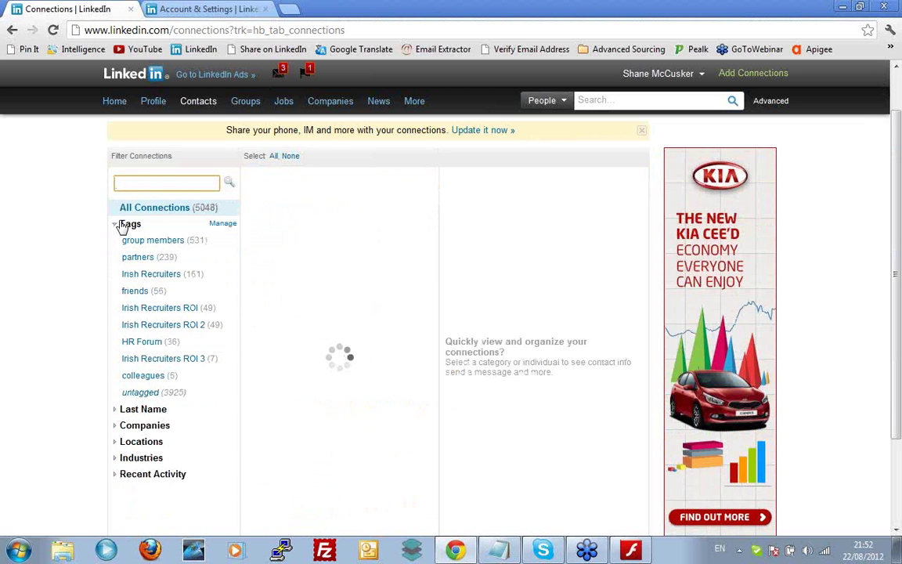
# Collapse the Tags group and expand Companies in the connection filters, and briefly check LI URLs.txt in Notepad
pyautogui.click(119, 226)
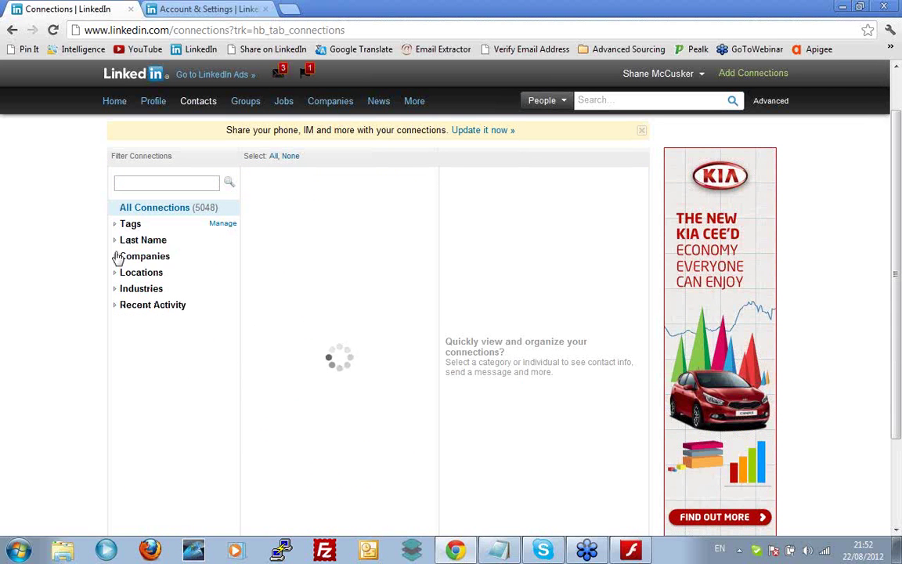
pyautogui.click(116, 258)
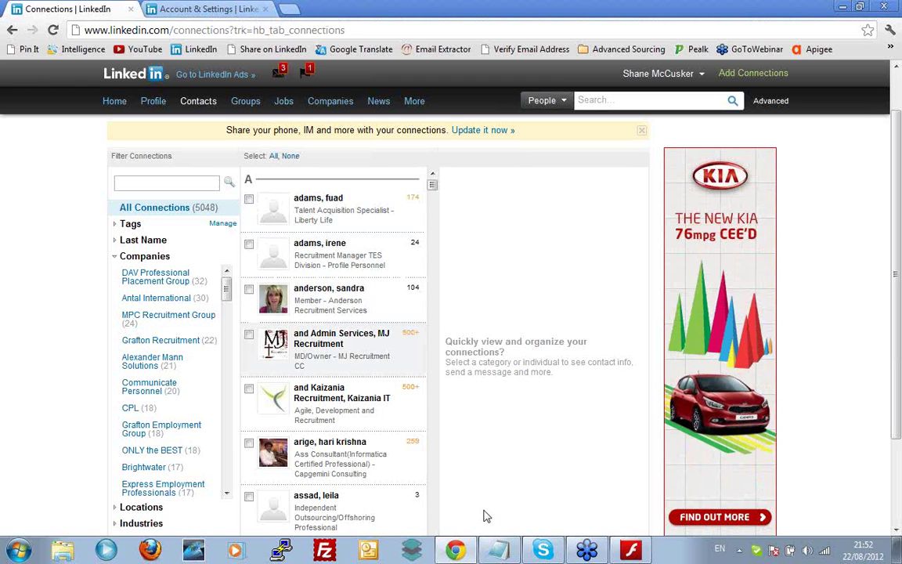
pyautogui.click(501, 553)
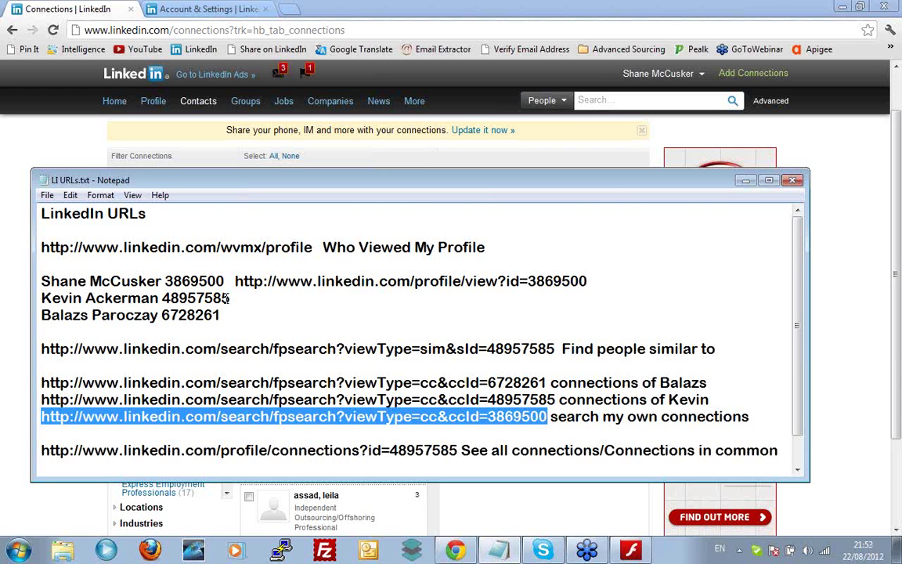
pyautogui.click(45, 151)
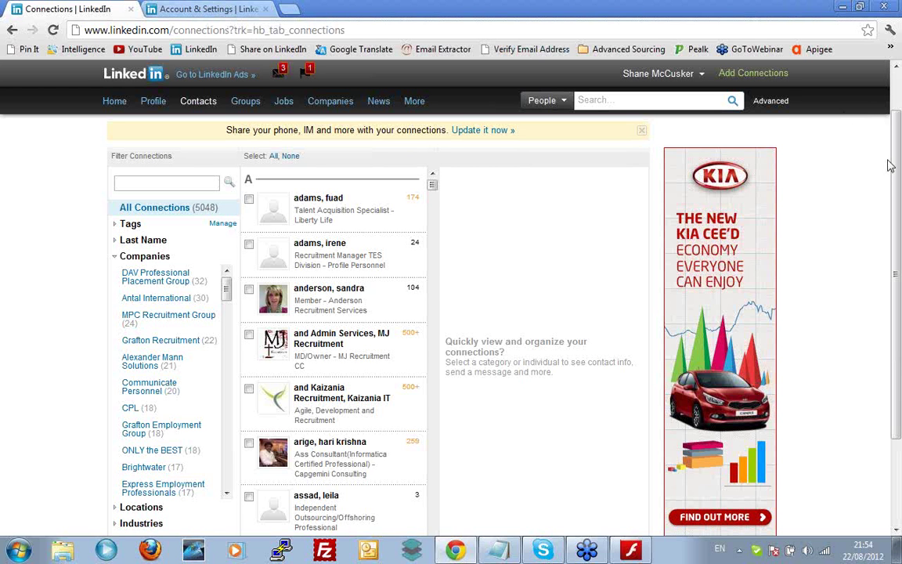
# Open the outstanding sent invitations listed below the connections
pyautogui.scroll(-3, 570, 350)
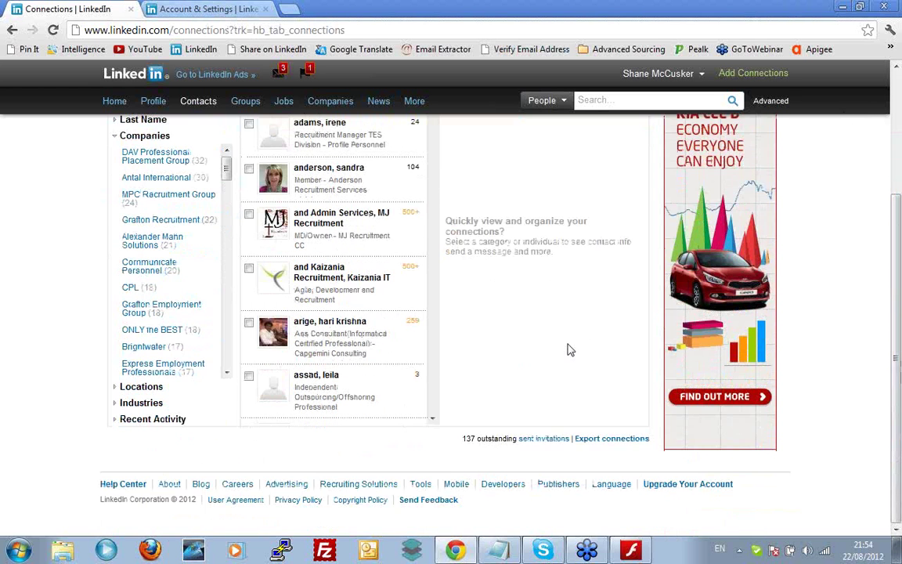
pyautogui.click(540, 439)
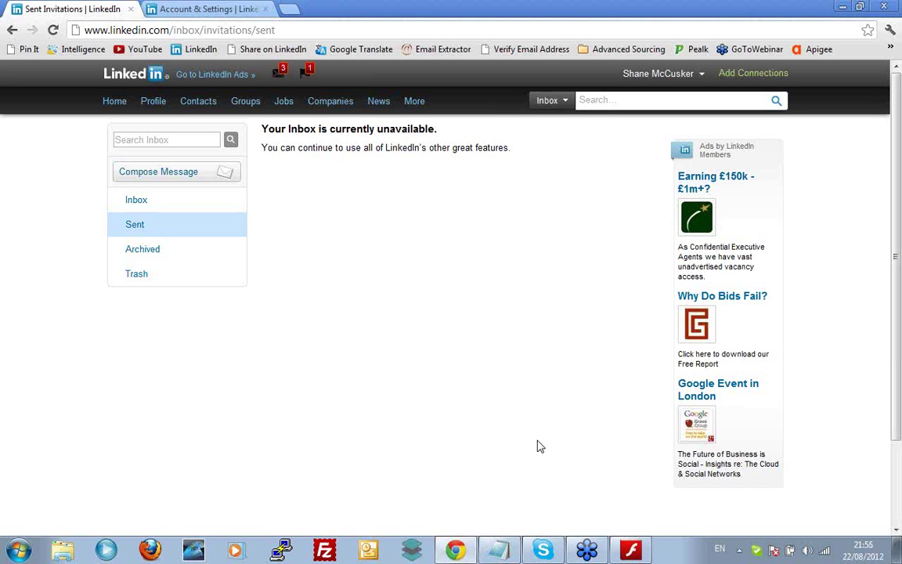
# Open the Add Connections page and place the cursor in the Enter Email Addresses box
pyautogui.moveTo(196, 102)
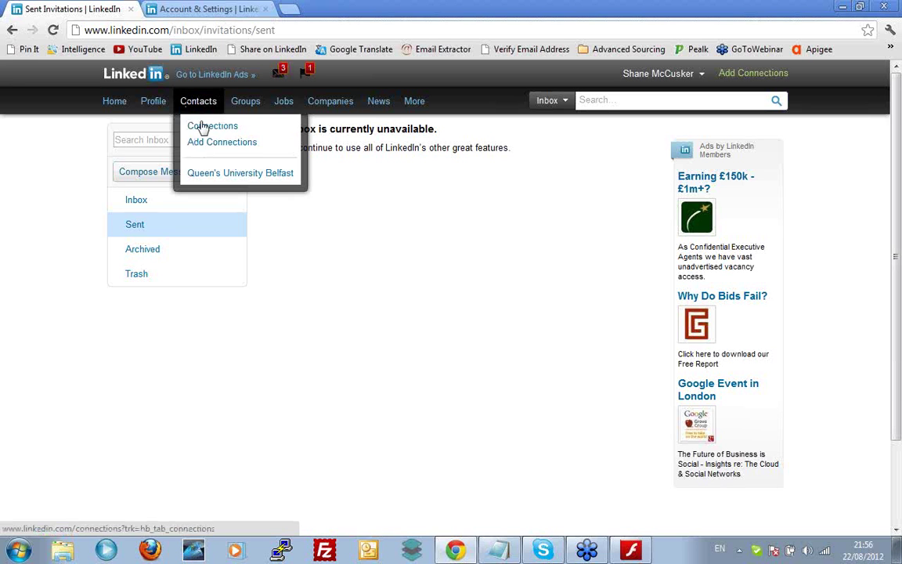
pyautogui.click(209, 145)
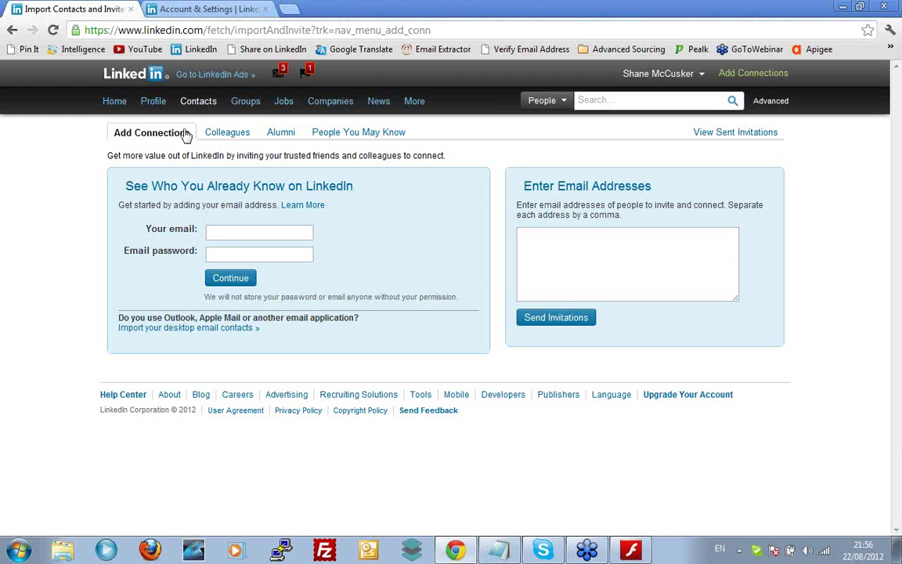
pyautogui.click(568, 252)
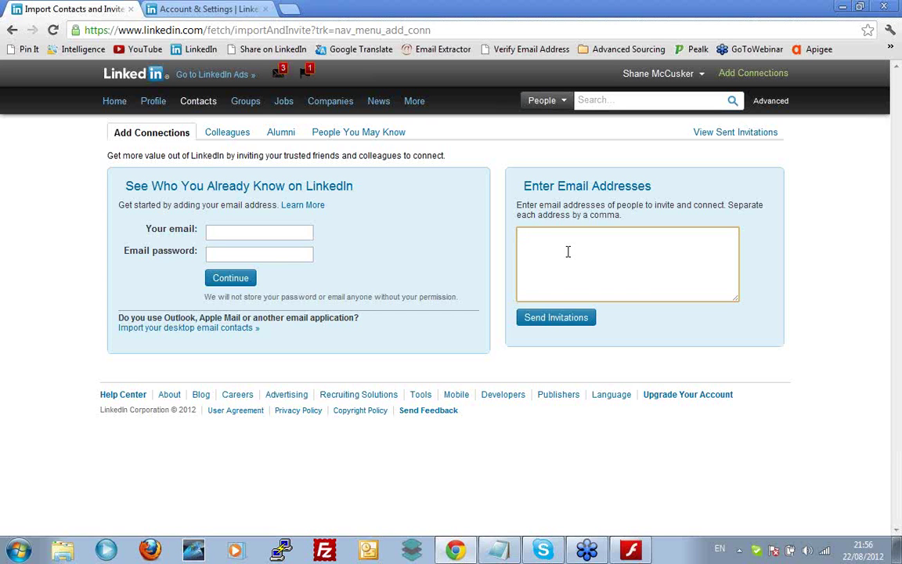
# Open the bookmarked Email Extractor in a new tab to show its Input Window, and return to the Add Connections page
pyautogui.click(287, 10)
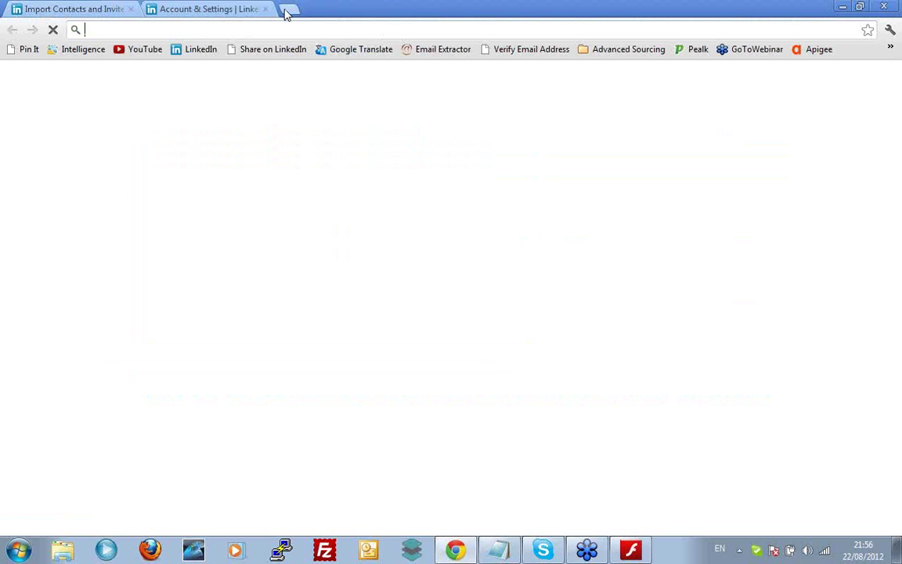
pyautogui.click(430, 53)
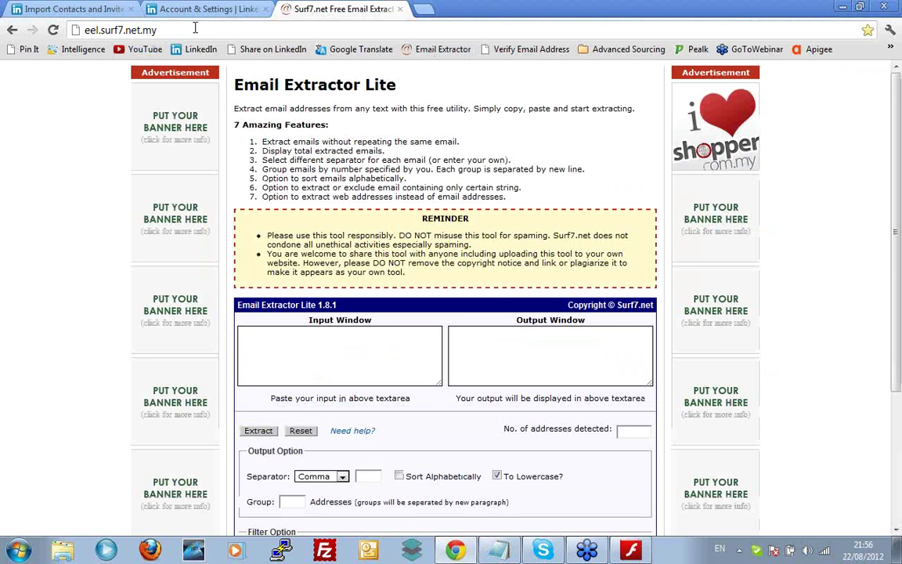
pyautogui.click(288, 362)
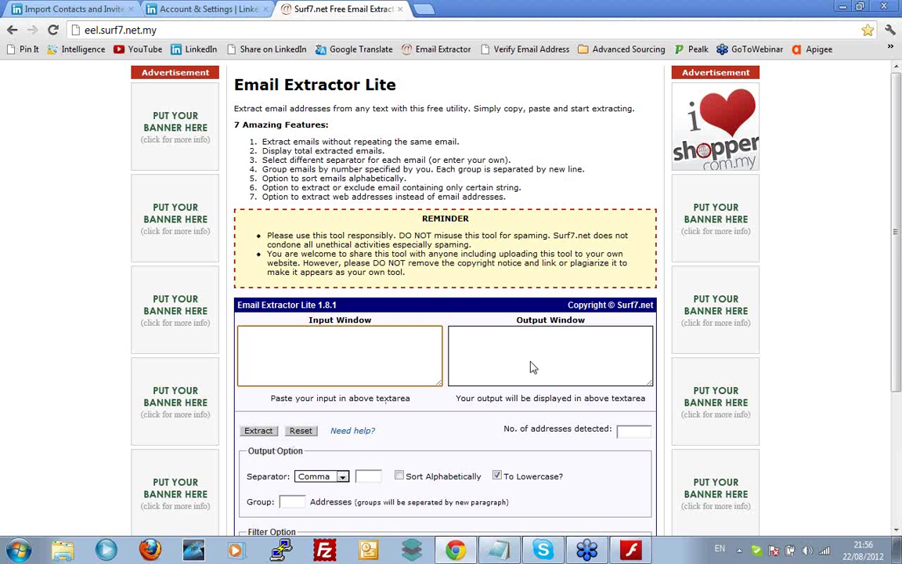
pyautogui.click(181, 7)
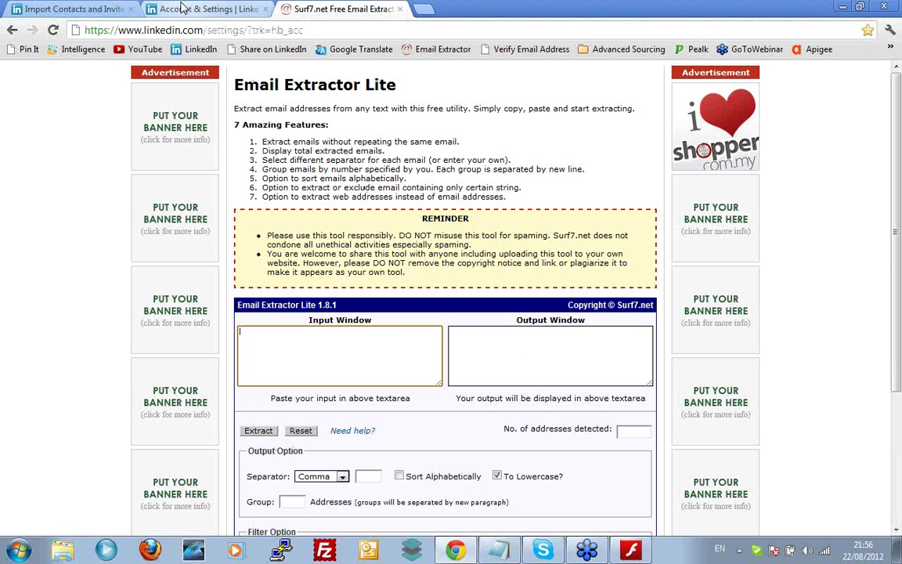
pyautogui.click(70, 8)
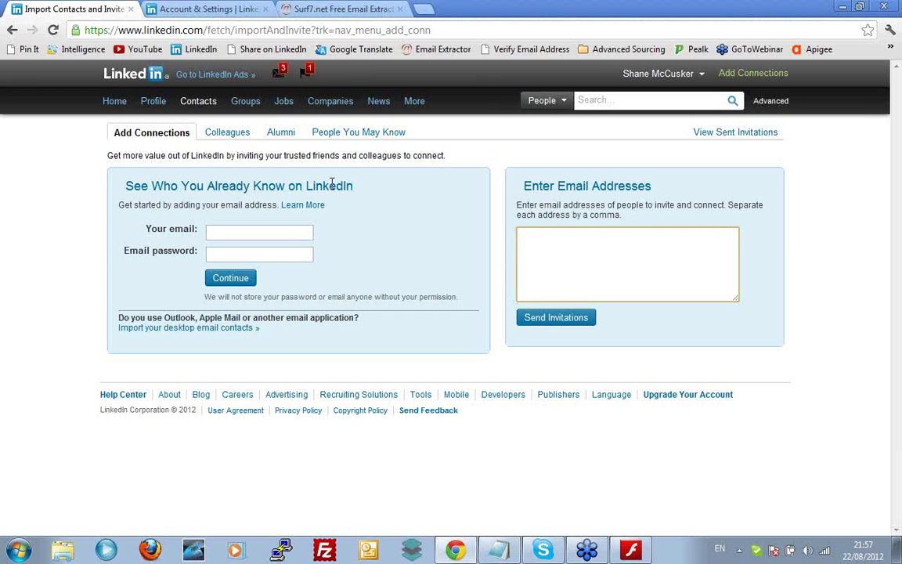
# Copy the "People You Might Know" URL from LI URLs.txt in Notepad, load it in the browser, and look through the suggested people
pyautogui.click(501, 551)
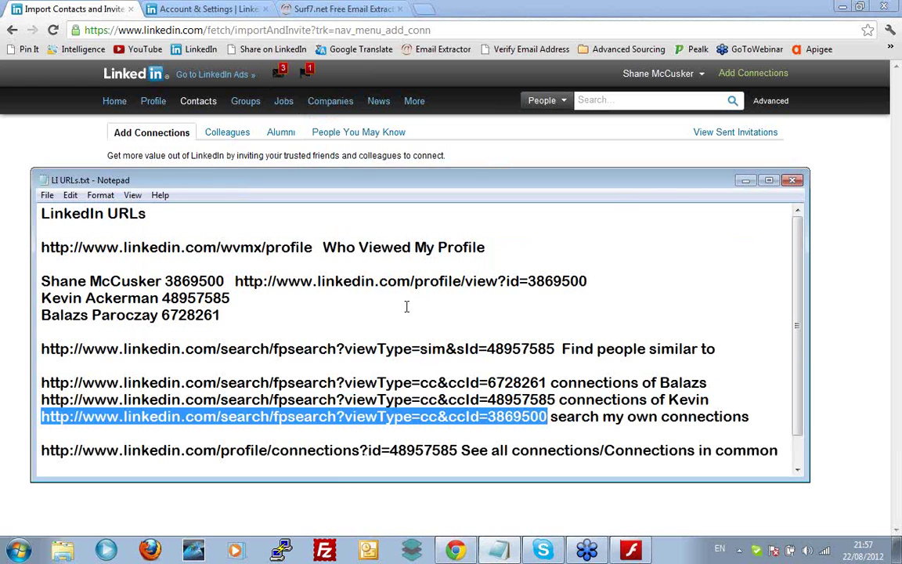
pyautogui.click(316, 248)
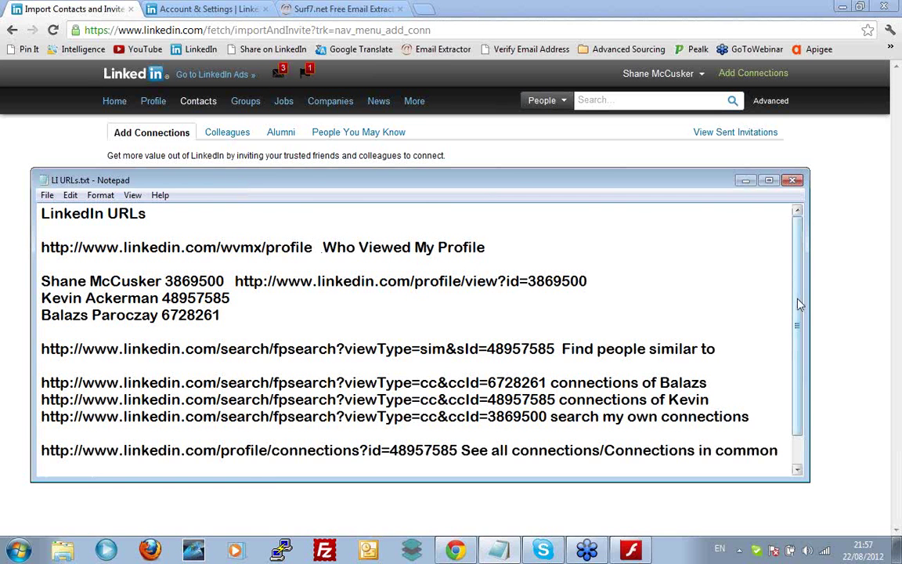
pyautogui.scroll(-1, 799, 304)
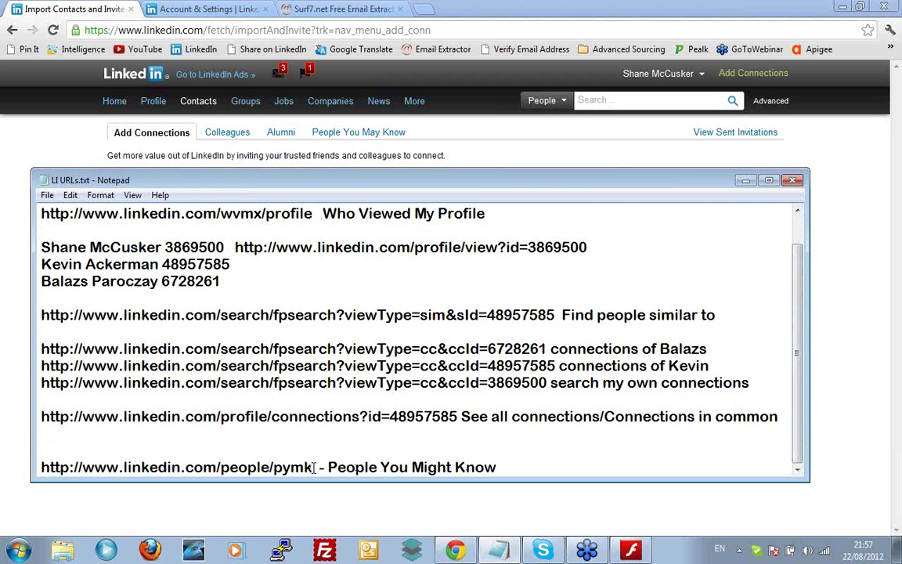
pyautogui.moveTo(314, 467); pyautogui.dragTo(41, 468)
pyautogui.hotkey('ctrl', 'c')
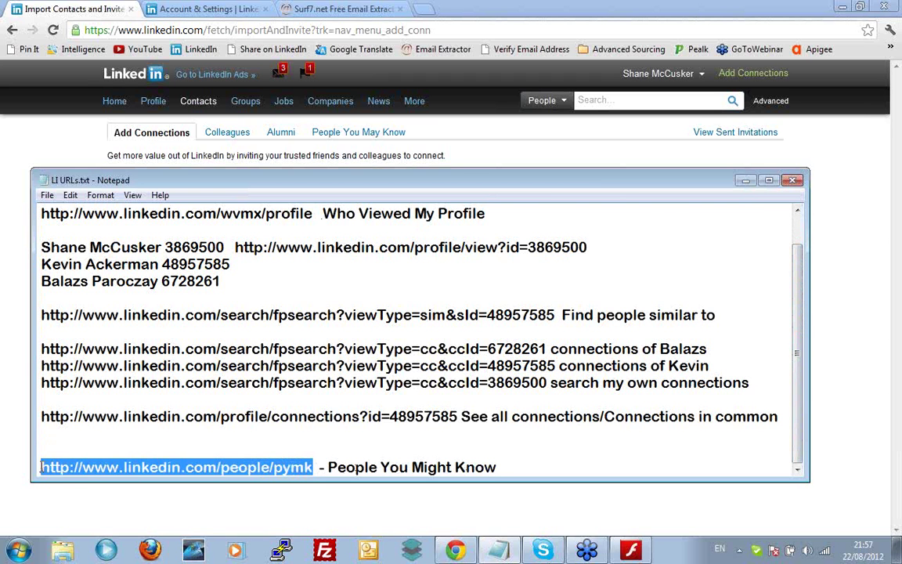
pyautogui.click(186, 32)
pyautogui.hotkey('ctrl', 'v')
pyautogui.press('Return')
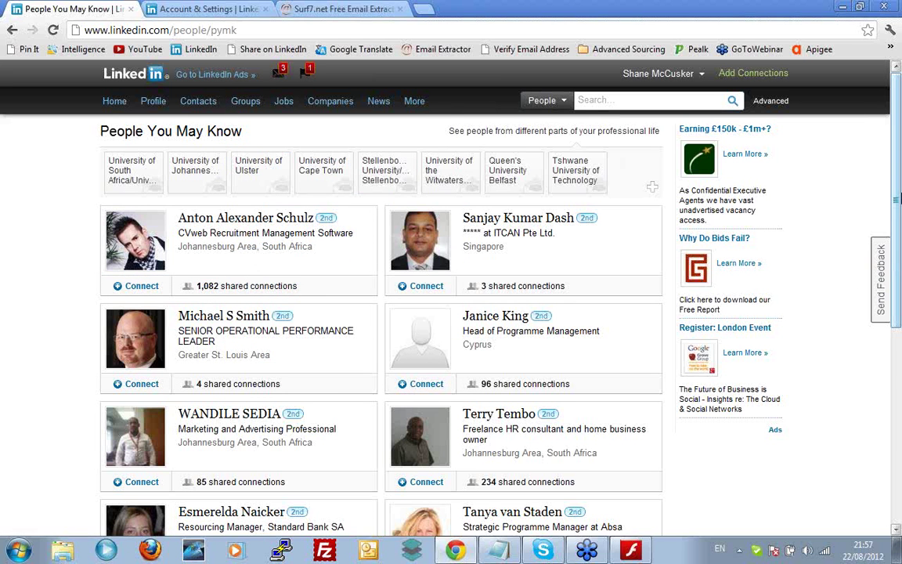
pyautogui.moveTo(899, 202); pyautogui.dragTo(901, 379)
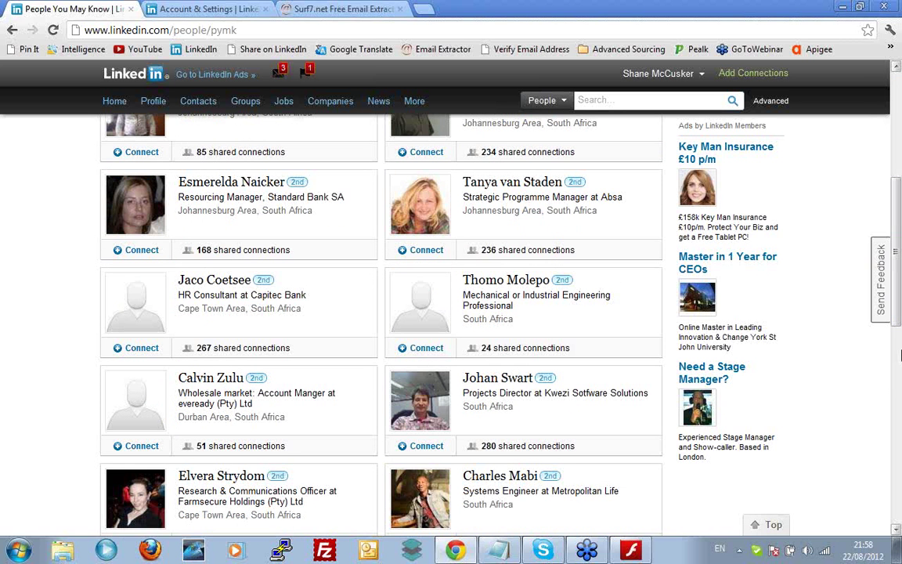
# View the invitation message for the suggested freelance HR consultant and cancel it without sending
pyautogui.moveTo(899, 259); pyautogui.dragTo(900, 230)
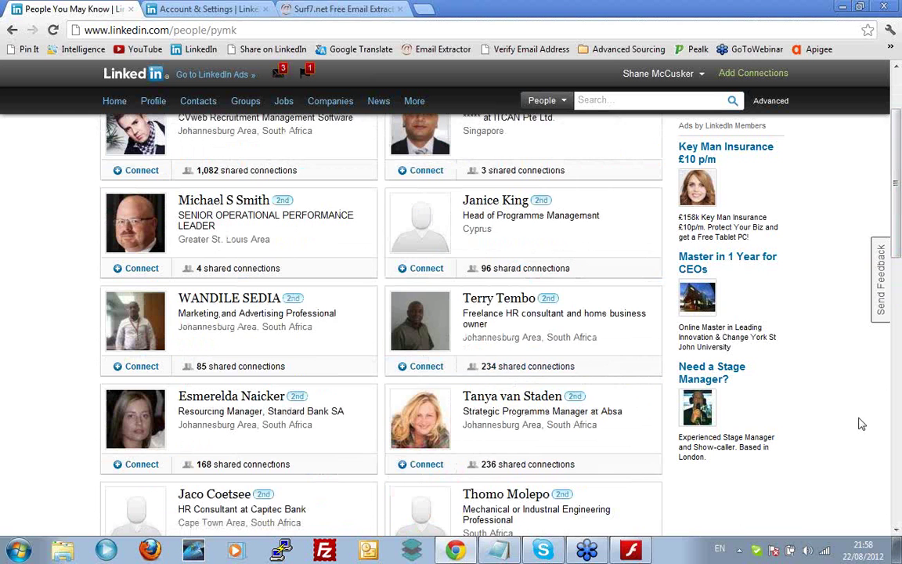
pyautogui.click(430, 366)
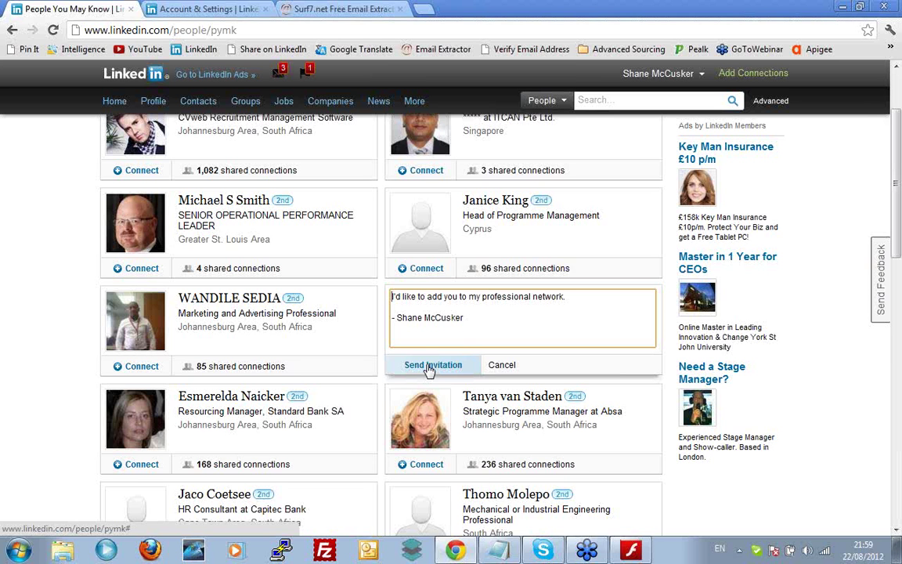
pyautogui.click(506, 365)
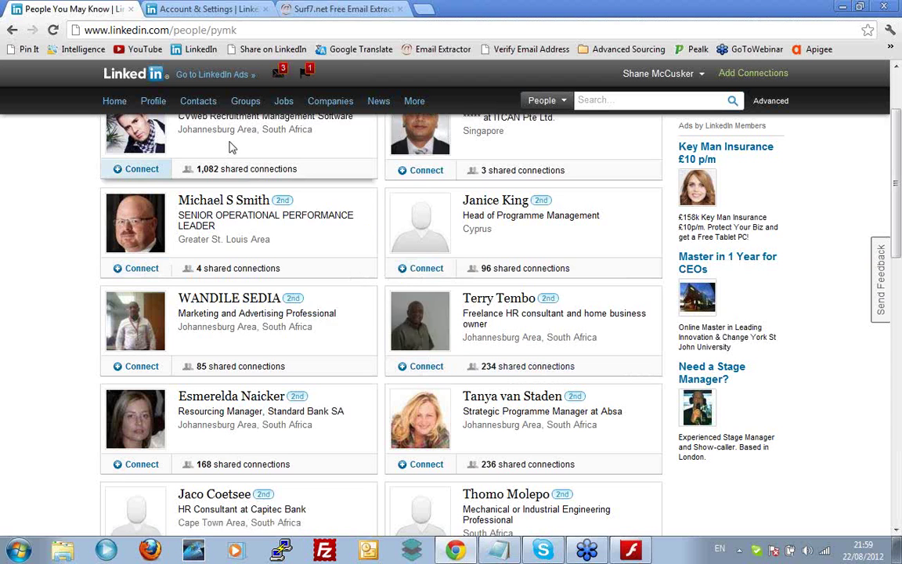
# Open the South African Jobs group's member list and start an advanced search of its members
pyautogui.moveTo(247, 103)
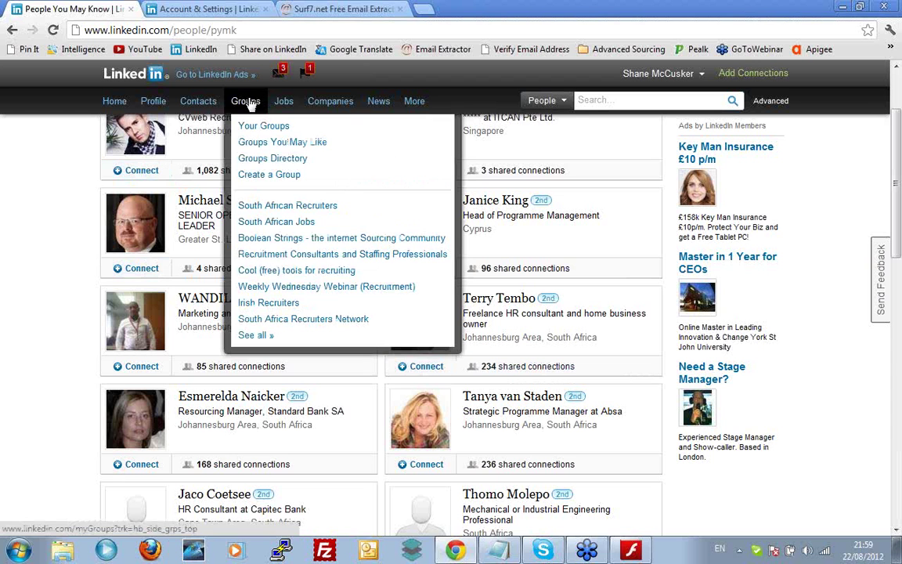
pyautogui.click(264, 225)
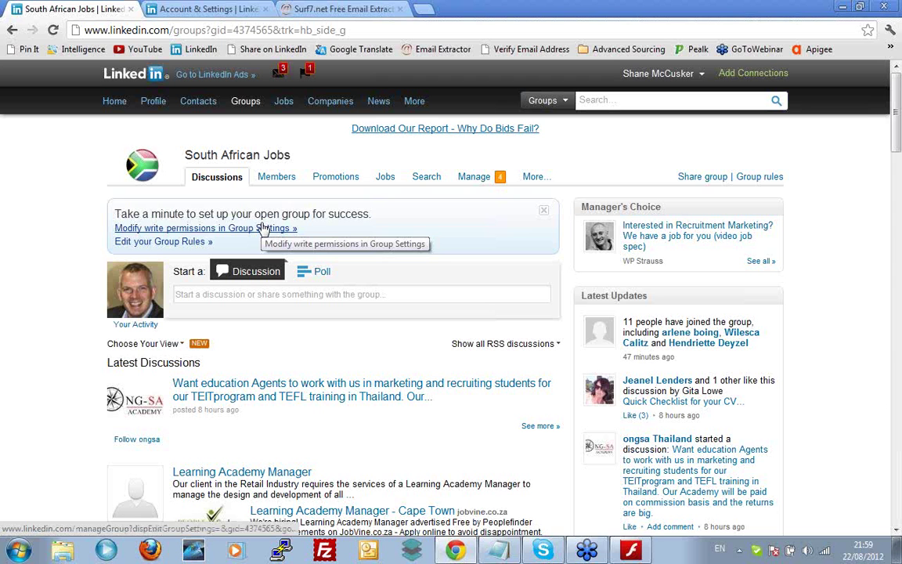
pyautogui.click(276, 177)
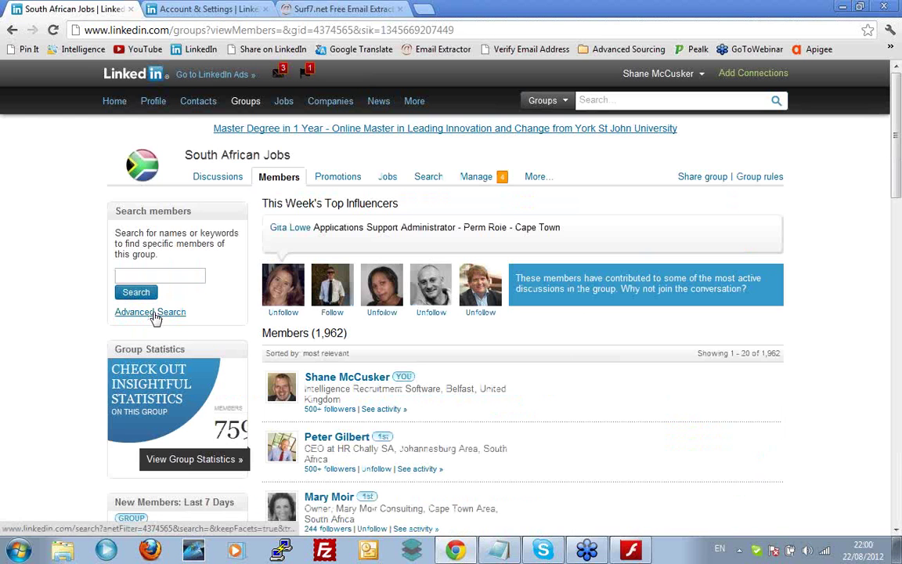
pyautogui.click(154, 313)
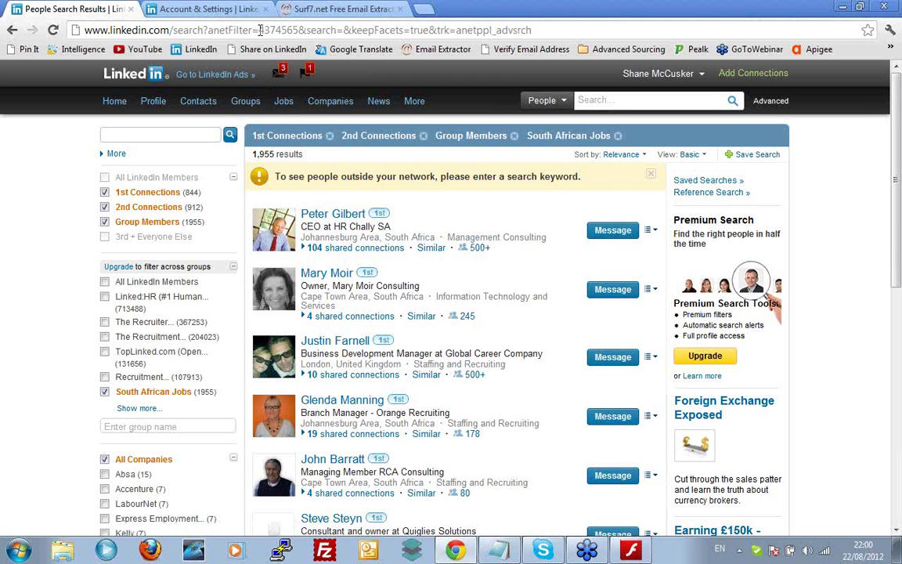
# Highlight the group ID in the search URL, look through the member results, and return to the group's Members page
pyautogui.moveTo(259, 30); pyautogui.dragTo(302, 31)
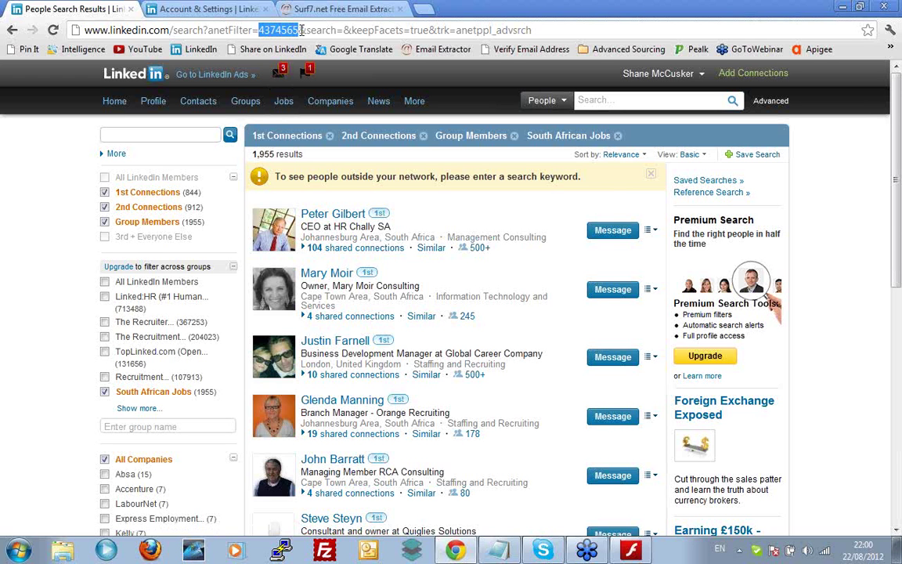
pyautogui.click(897, 155)
pyautogui.moveTo(898, 155); pyautogui.dragTo(899, 225)
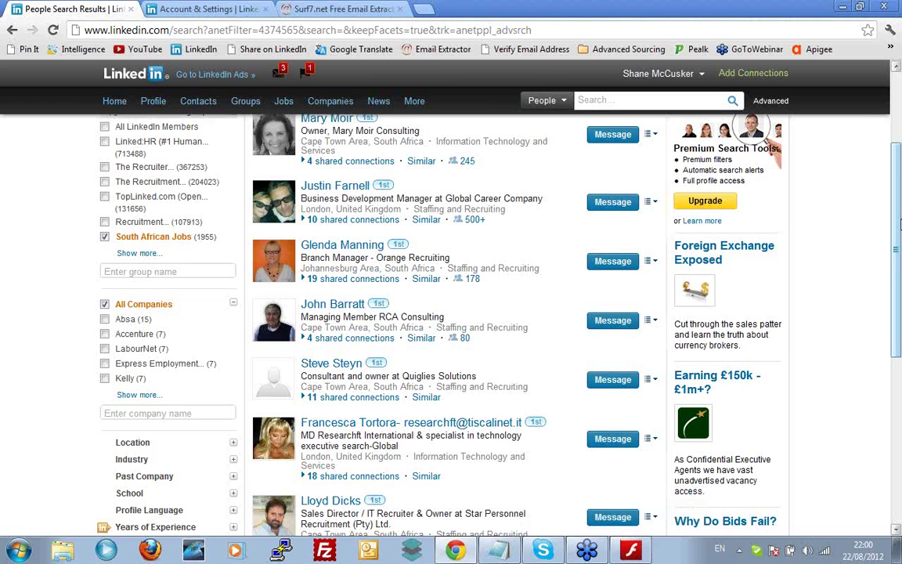
pyautogui.click(12, 30)
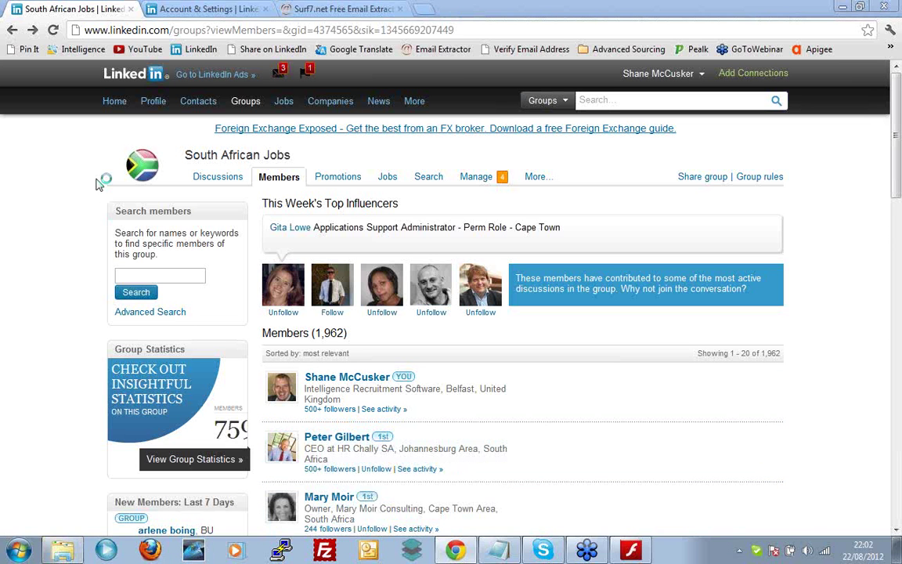
# Launch IntelligenceMySQLmde.mdb from the MySQL folder inside Documents > Demonstration
pyautogui.doubleClick(307, 145)
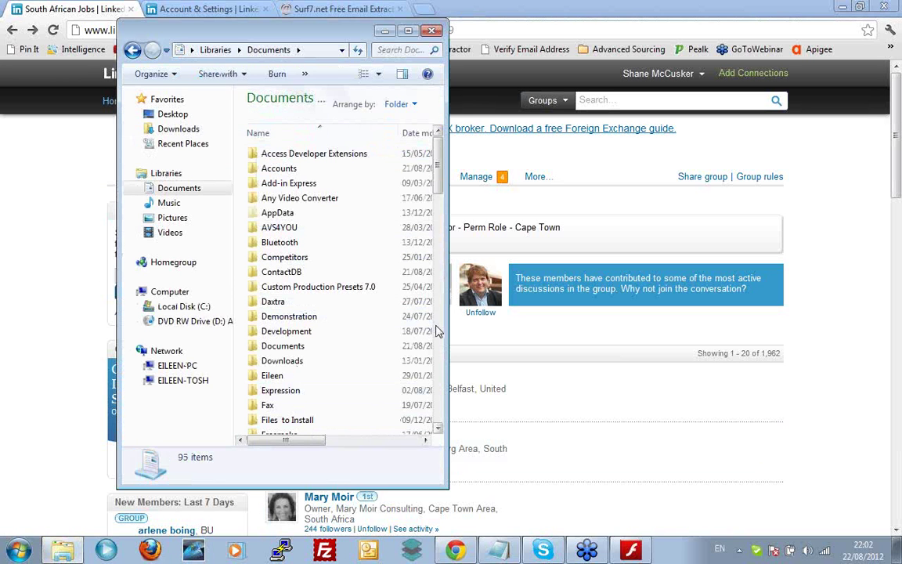
pyautogui.click(293, 321)
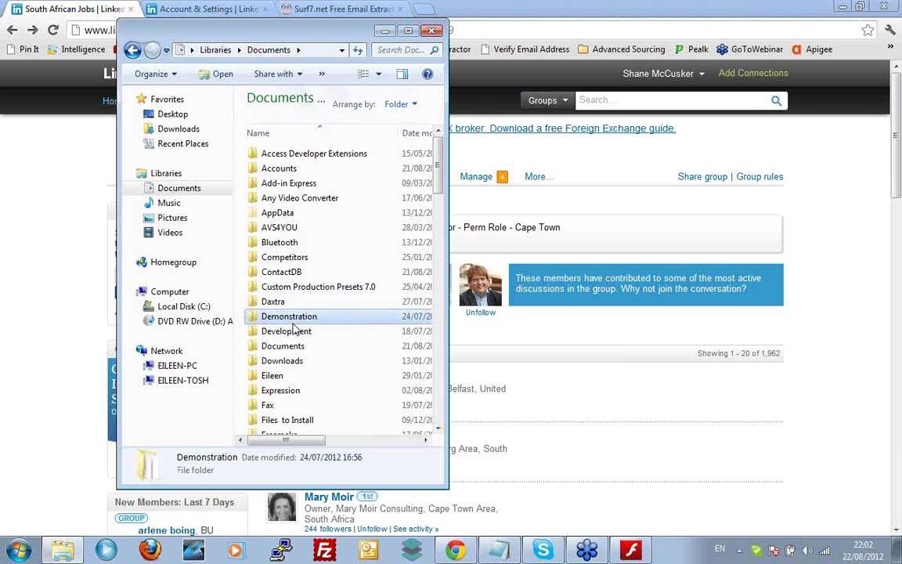
pyautogui.doubleClick(293, 319)
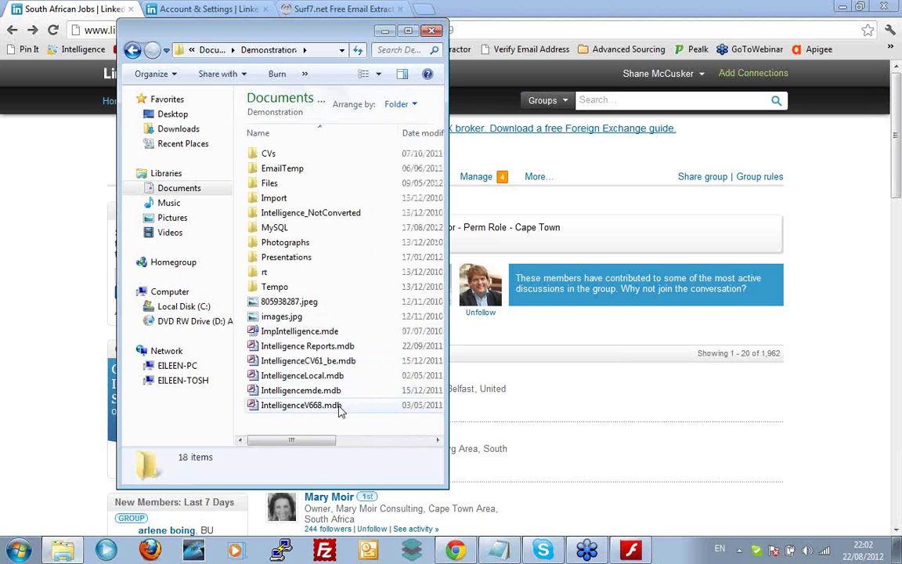
pyautogui.doubleClick(266, 229)
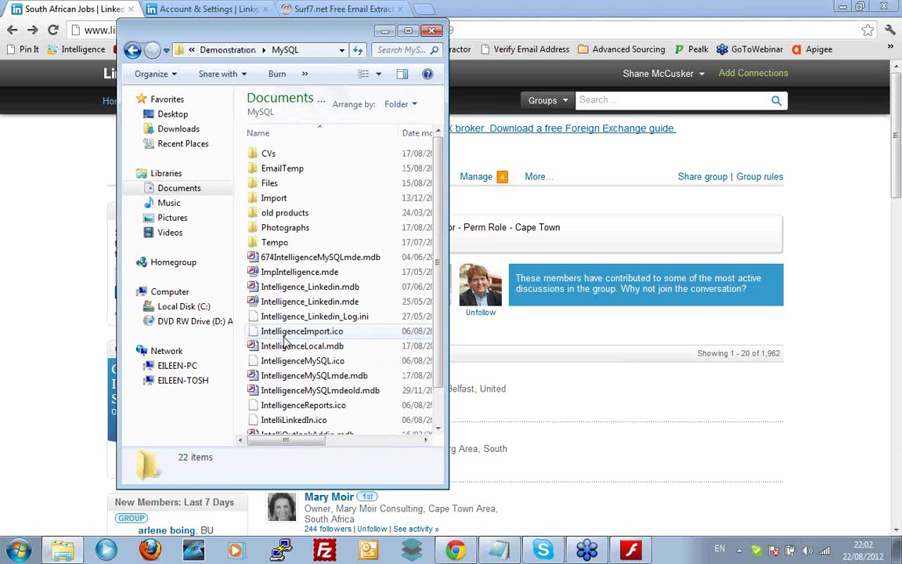
pyautogui.click(331, 377)
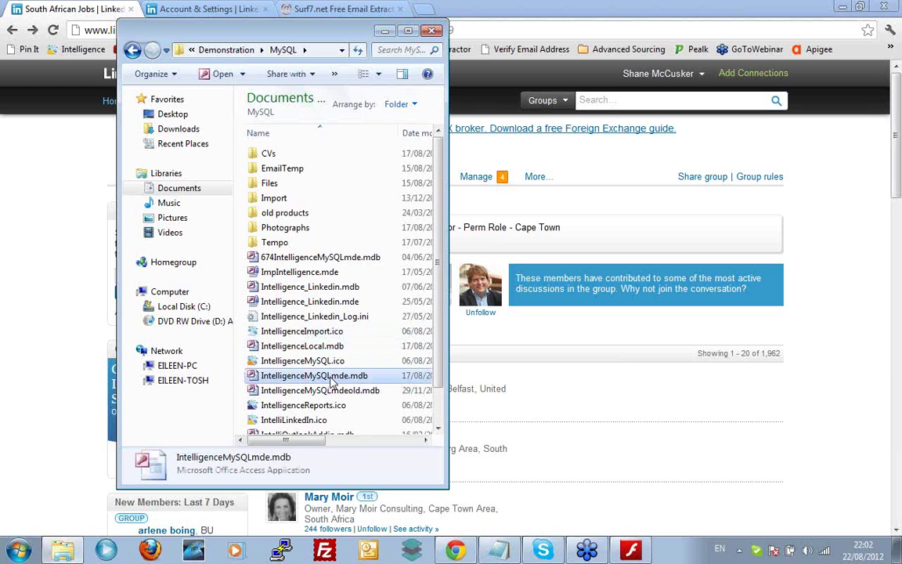
pyautogui.doubleClick(331, 377)
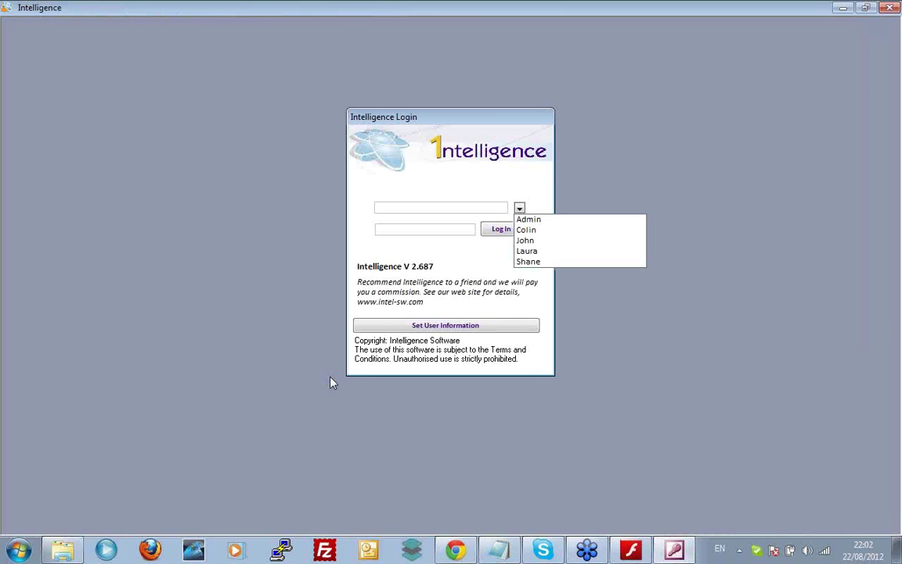
# Log in to Intelligence with the presenter's user name and account password, and cancel the Outlook profile choice
pyautogui.click(544, 264)
pyautogui.write('*****')
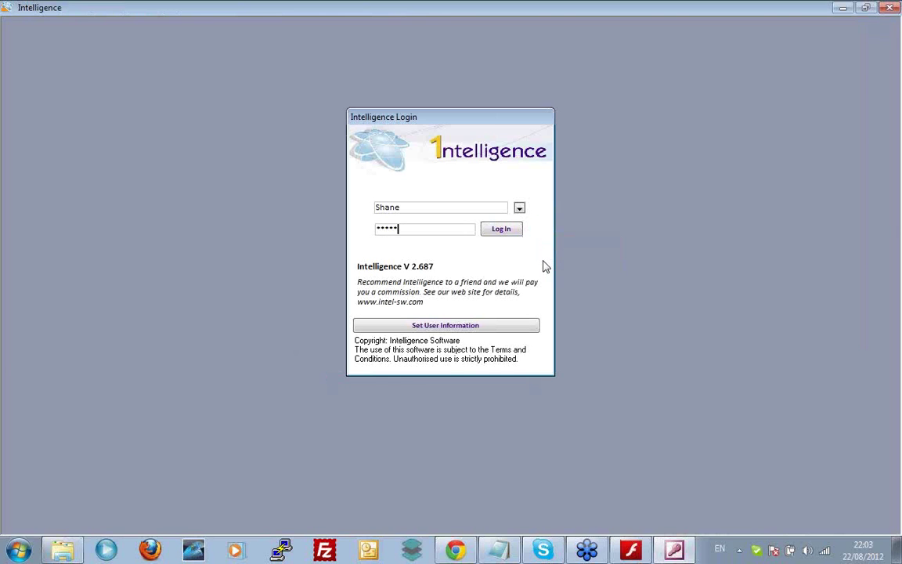
pyautogui.press('Return')
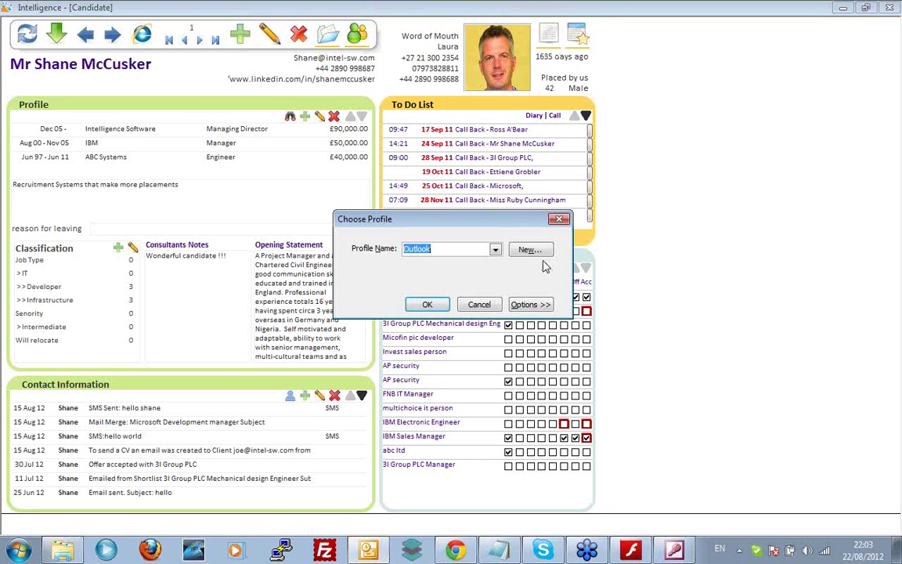
pyautogui.click(478, 304)
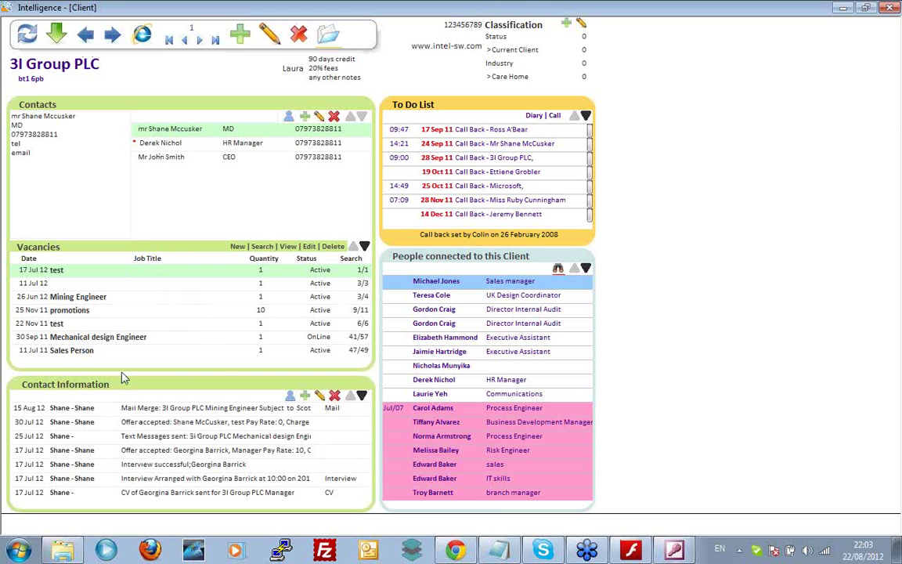
# Display the shortlist for 3I Group PLC's Mechanical design Engineer vacancy and view three of its shortlisted candidates' records
pyautogui.click(110, 336)
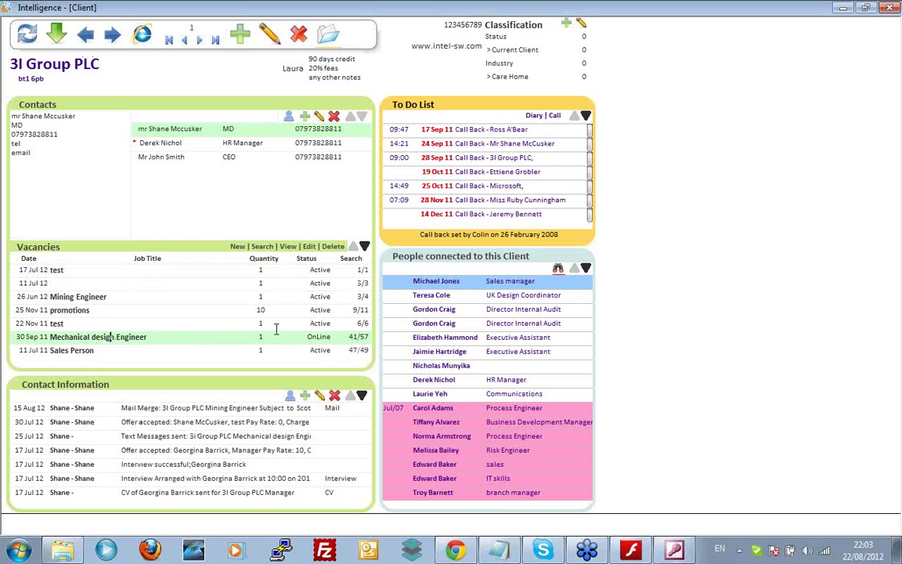
pyautogui.click(287, 247)
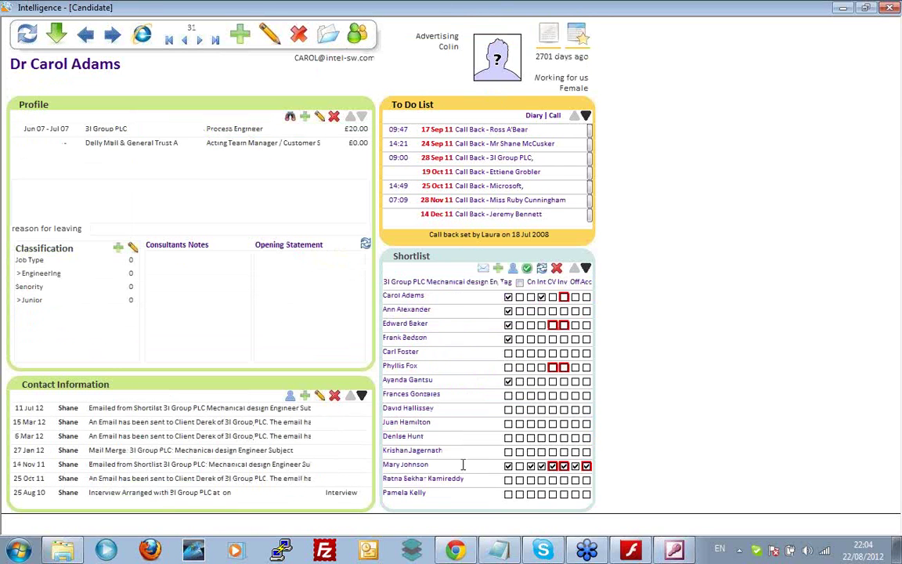
pyautogui.click(427, 323)
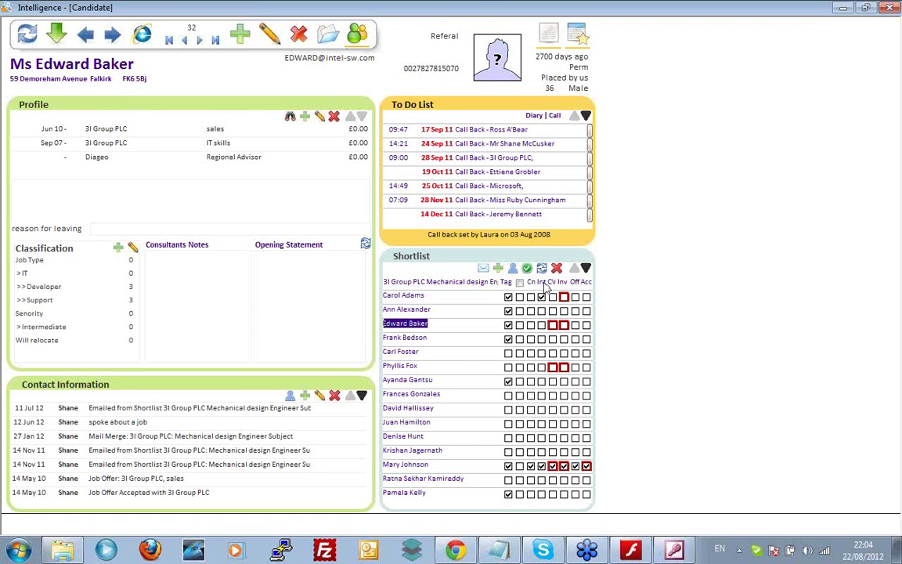
pyautogui.moveTo(546, 288)
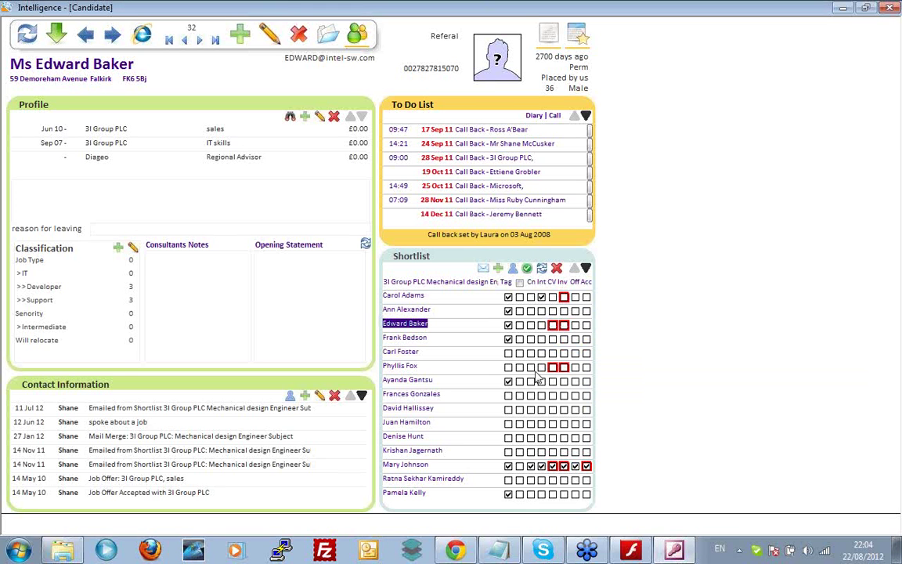
pyautogui.click(485, 368)
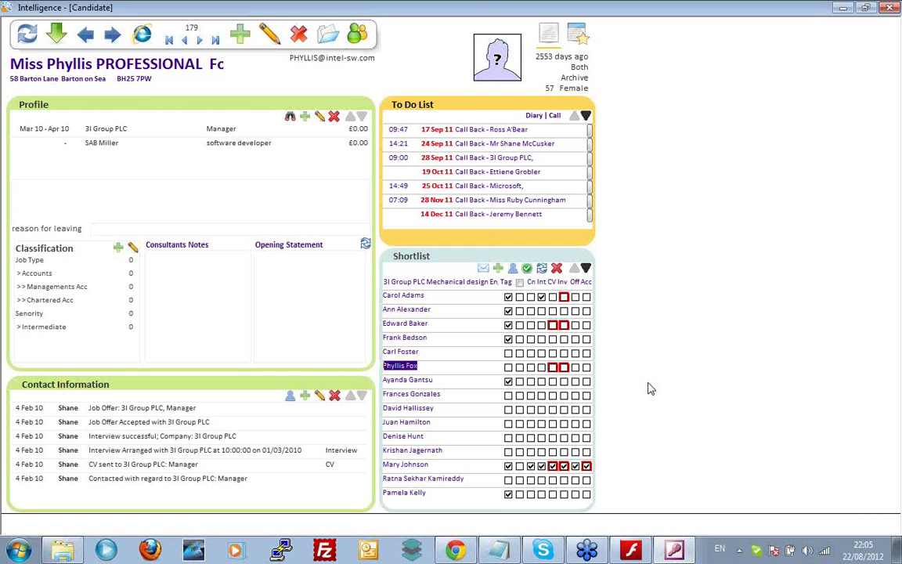
pyautogui.click(399, 464)
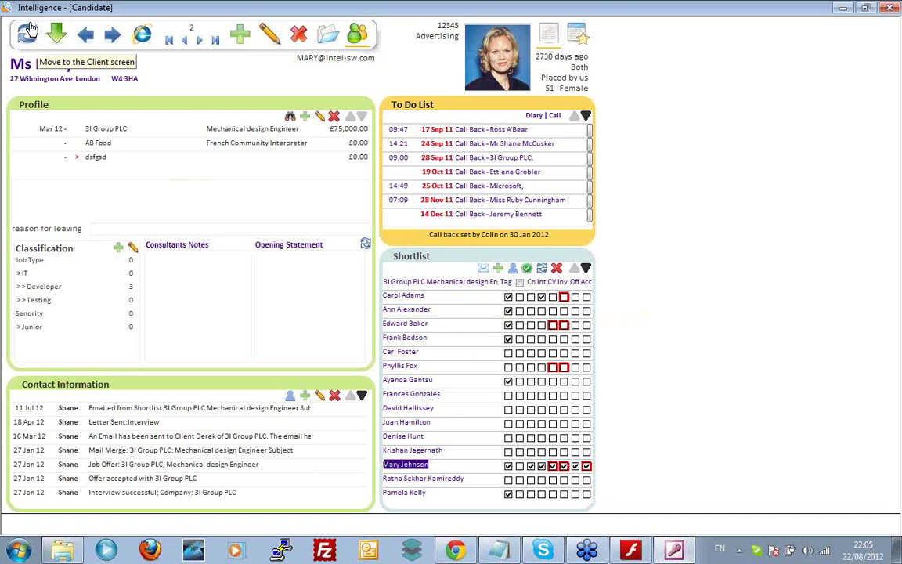
# Open the 3I Group PLC client record from the candidate's profile and look through all people connected to this client
pyautogui.click(94, 128)
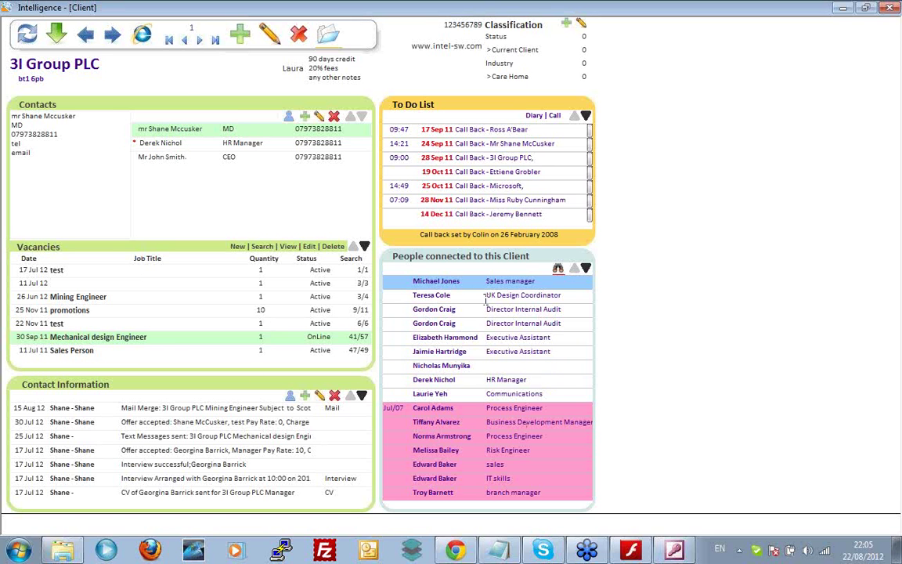
pyautogui.moveTo(451, 295); pyautogui.dragTo(479, 310)
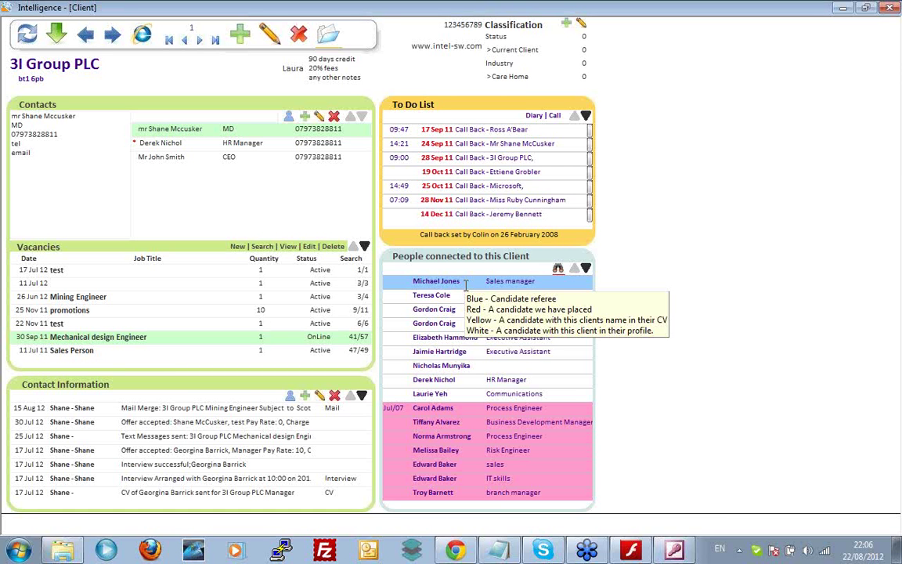
pyautogui.click(587, 269)
pyautogui.click(586, 269)
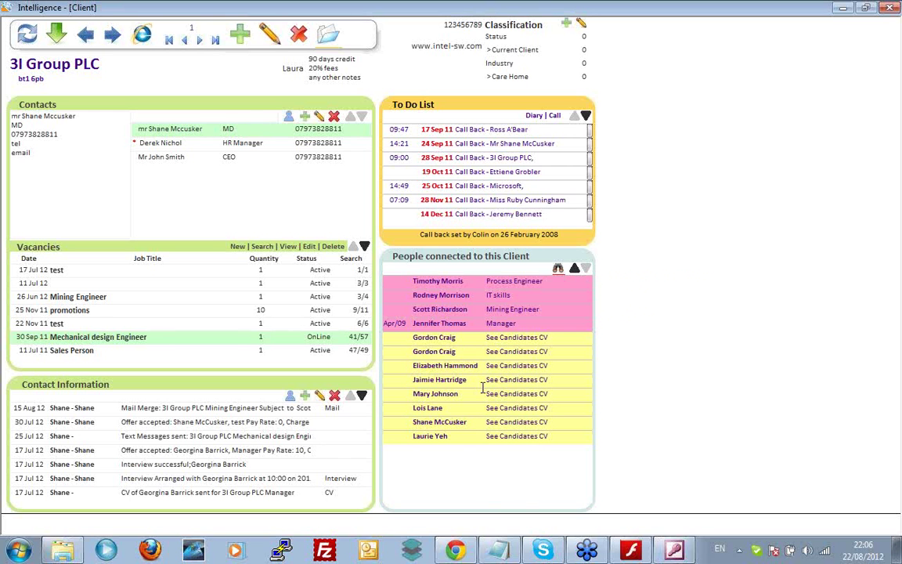
pyautogui.moveTo(449, 360)
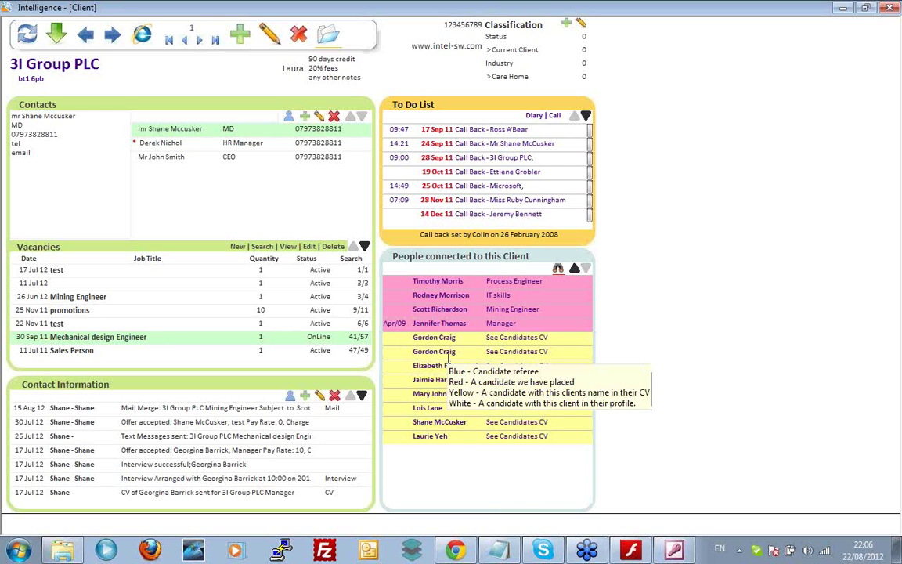
# Open the LinkedIn company lookup for 3I Group PLC, move its window clear of the client record, and minimize Intelligence
pyautogui.click(143, 35)
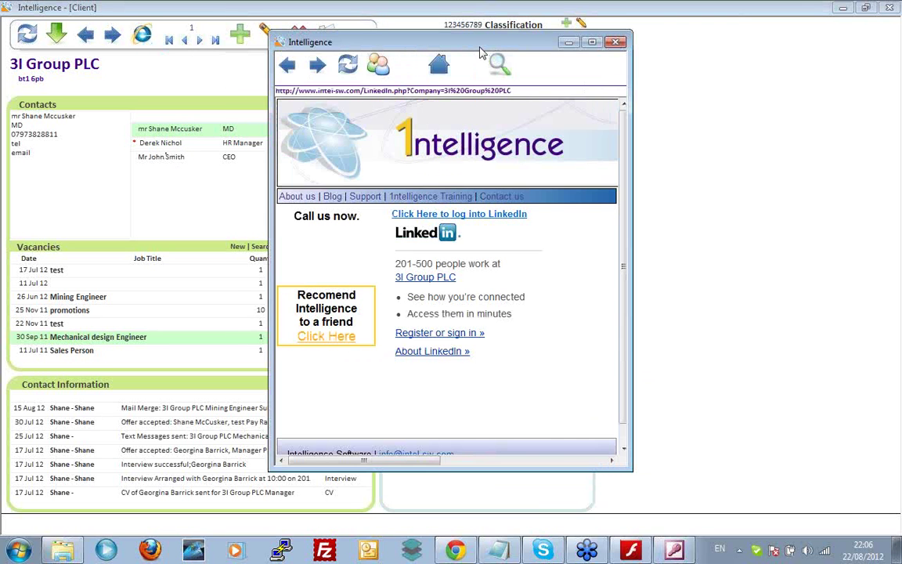
pyautogui.moveTo(481, 53); pyautogui.dragTo(748, 96)
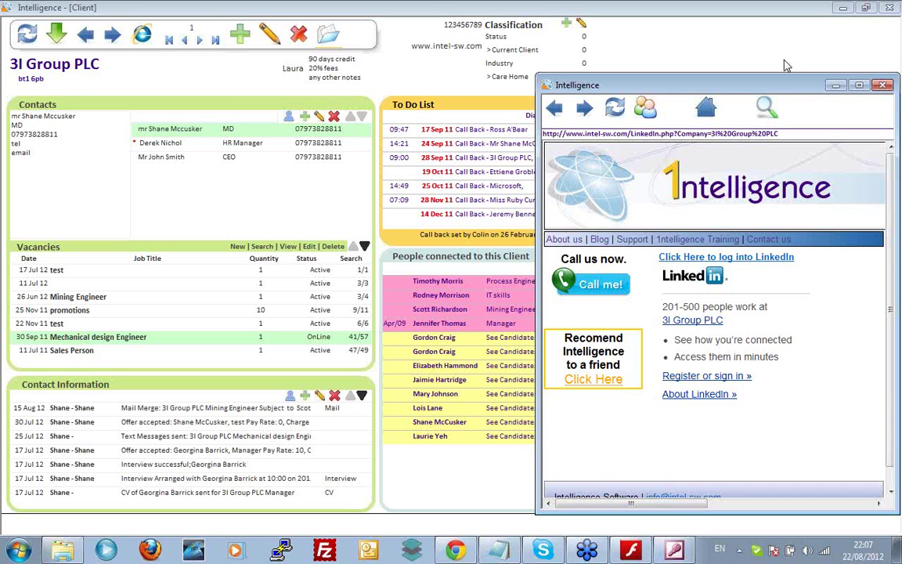
pyautogui.click(787, 66)
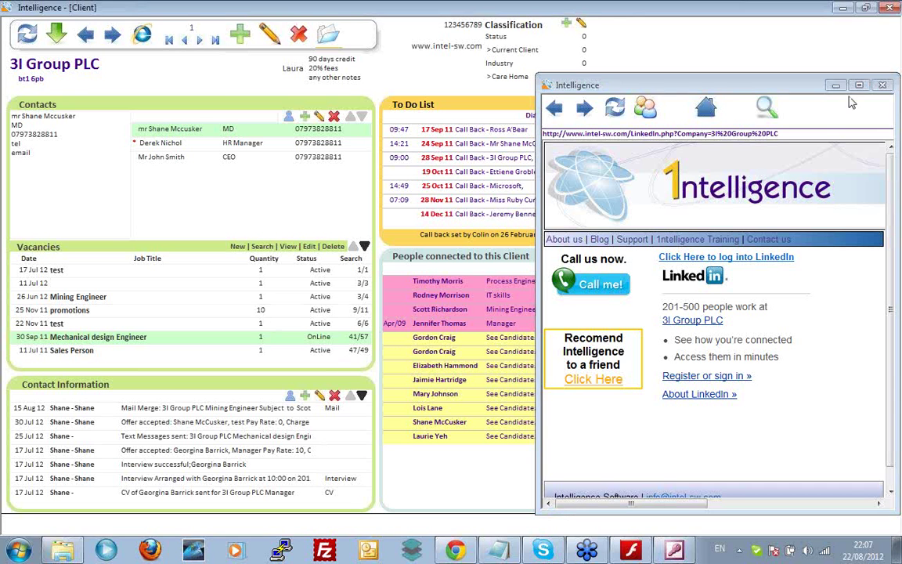
pyautogui.click(842, 8)
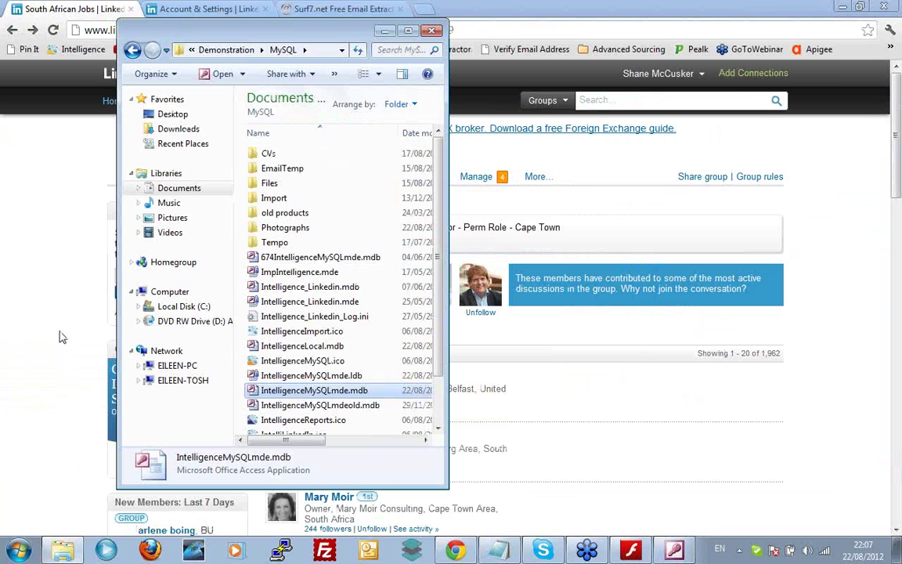